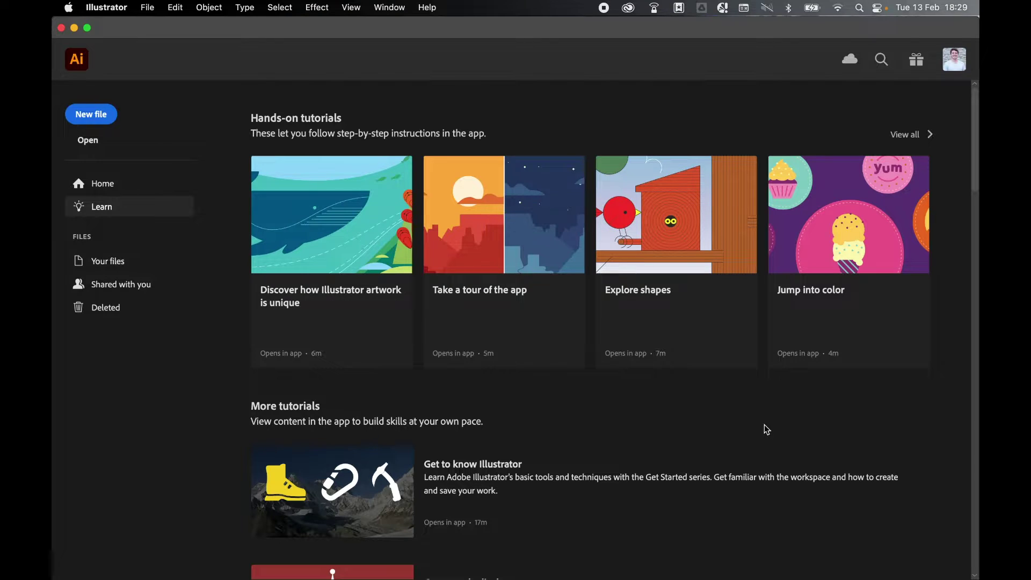
Preview the PDFs in DWD Images and open Free_Test_Data_100KB_PDF.pdf.
{"action": "left_click", "coordinate": [148, 8]}
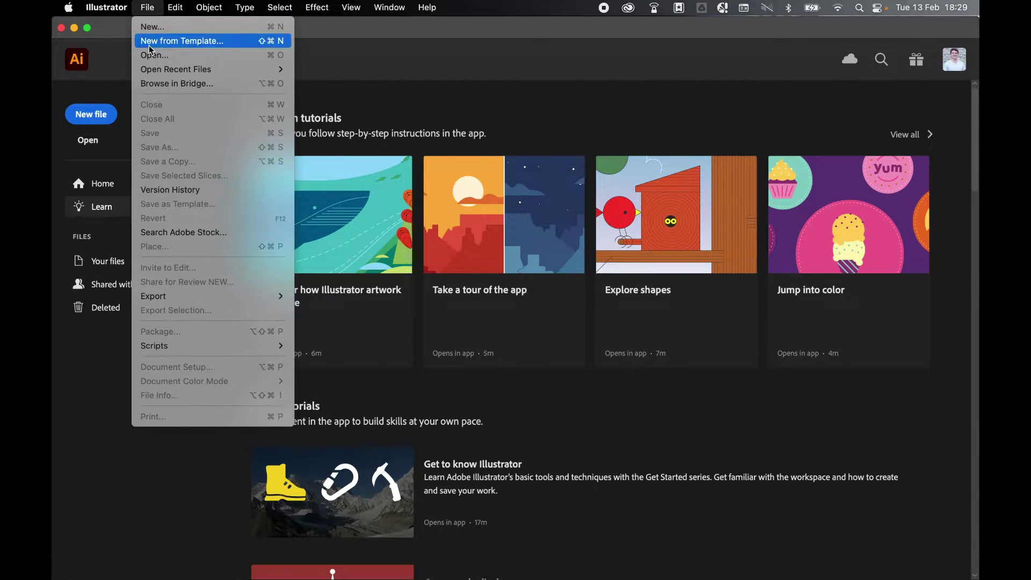
{"action": "left_click", "coordinate": [150, 54]}
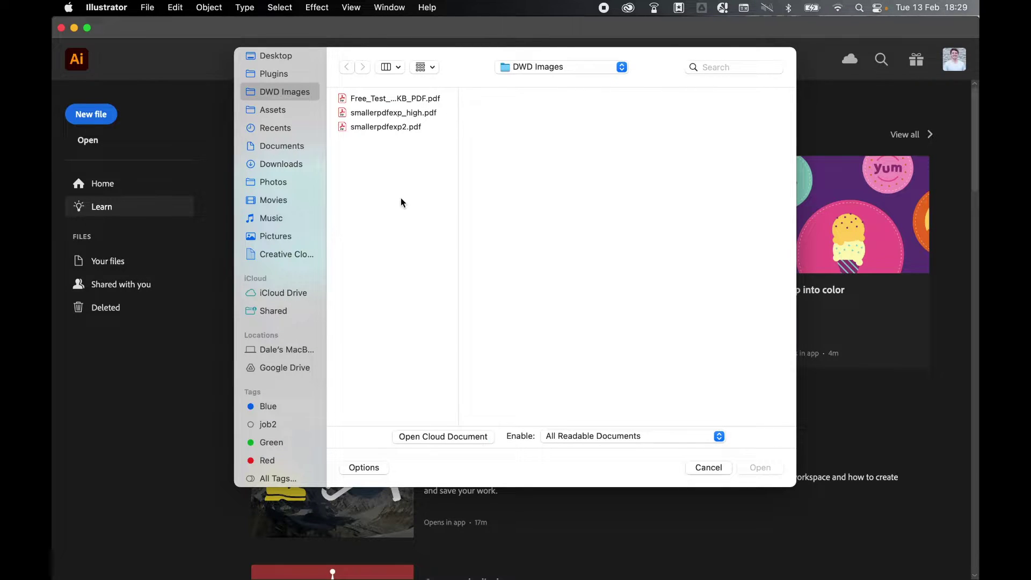
{"action": "left_click", "coordinate": [430, 99]}
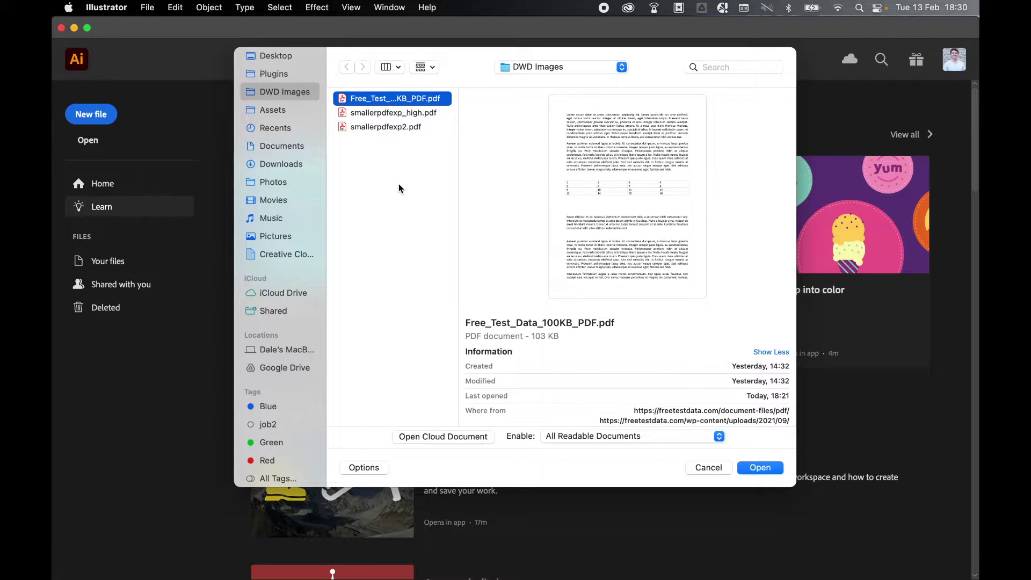
{"action": "left_click", "coordinate": [408, 114]}
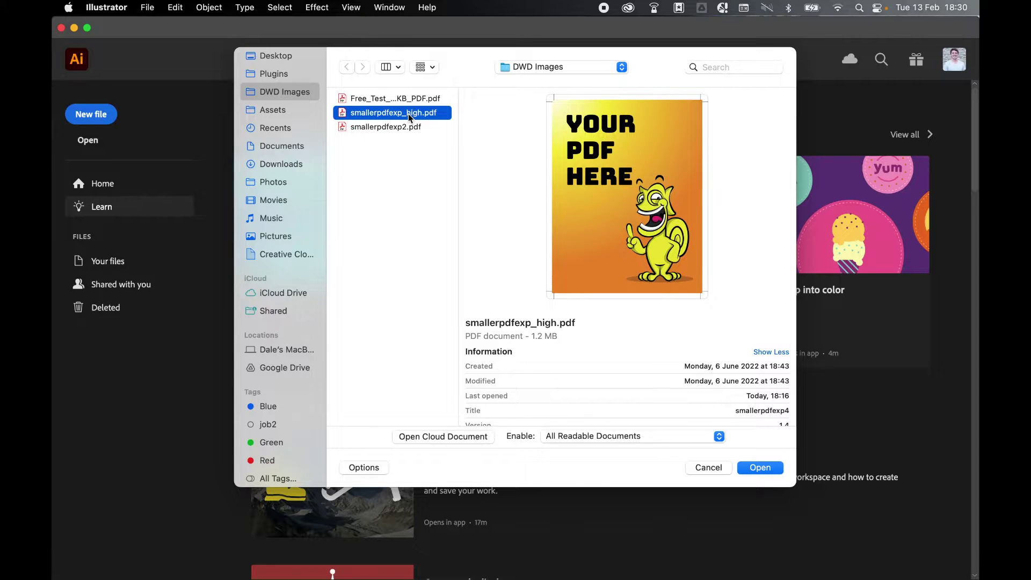
{"action": "key", "text": "Down"}
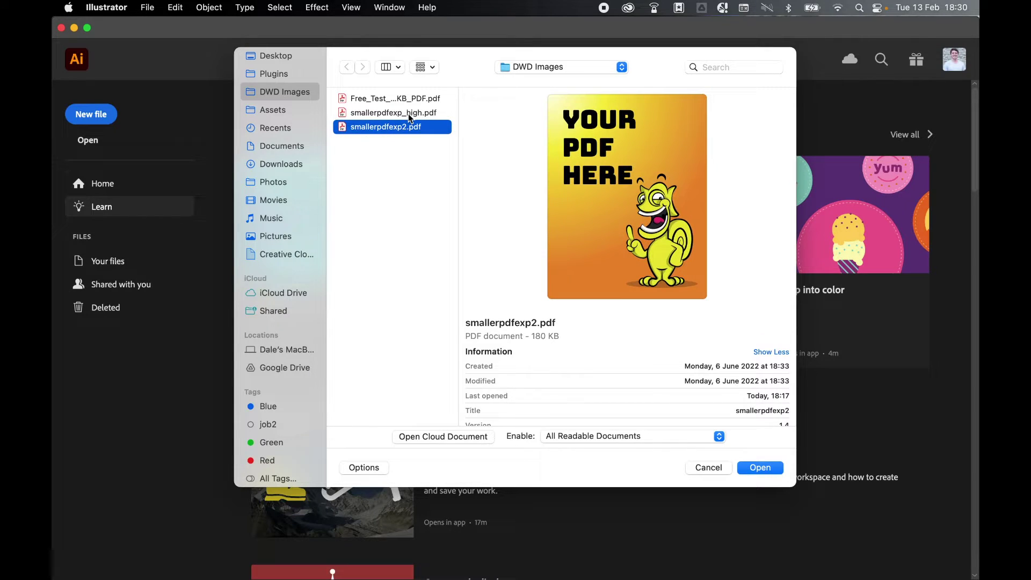
{"action": "left_click", "coordinate": [411, 100]}
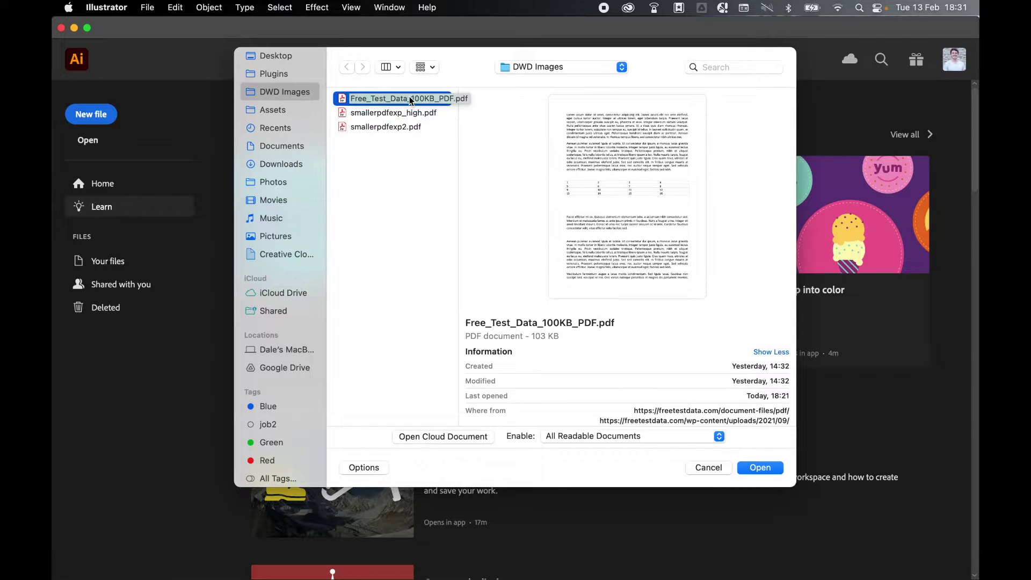
{"action": "left_click", "coordinate": [765, 468]}
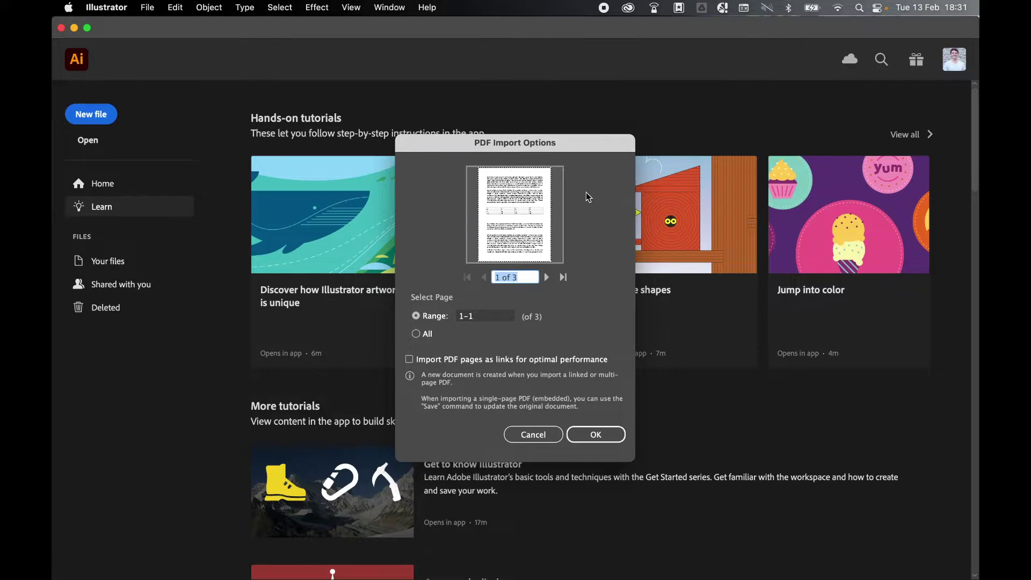
Import all 3 pages of Free_Test_Data_100KB_PDF.pdf as a new document.
{"action": "left_click", "coordinate": [418, 335]}
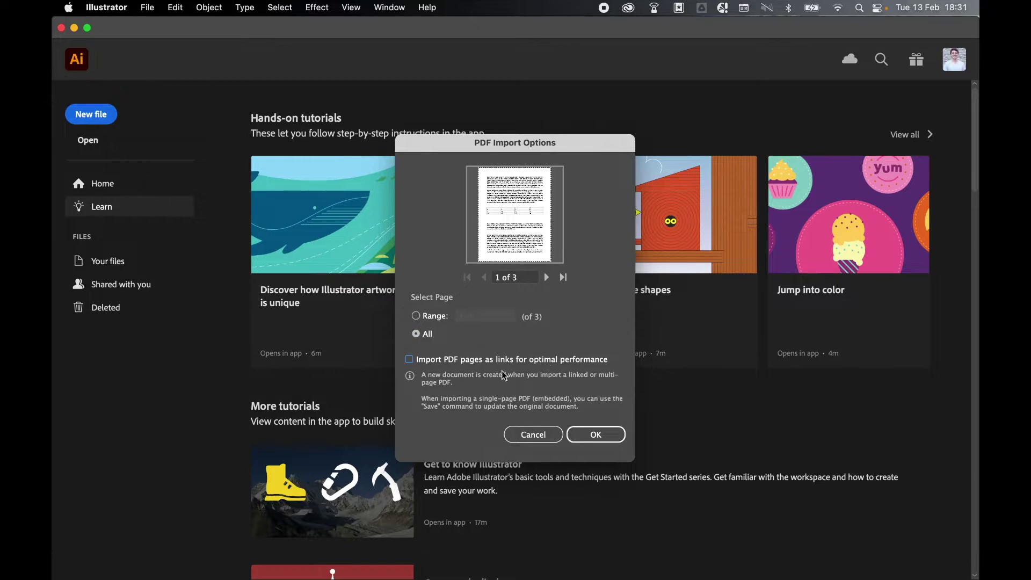
{"action": "left_click", "coordinate": [612, 442]}
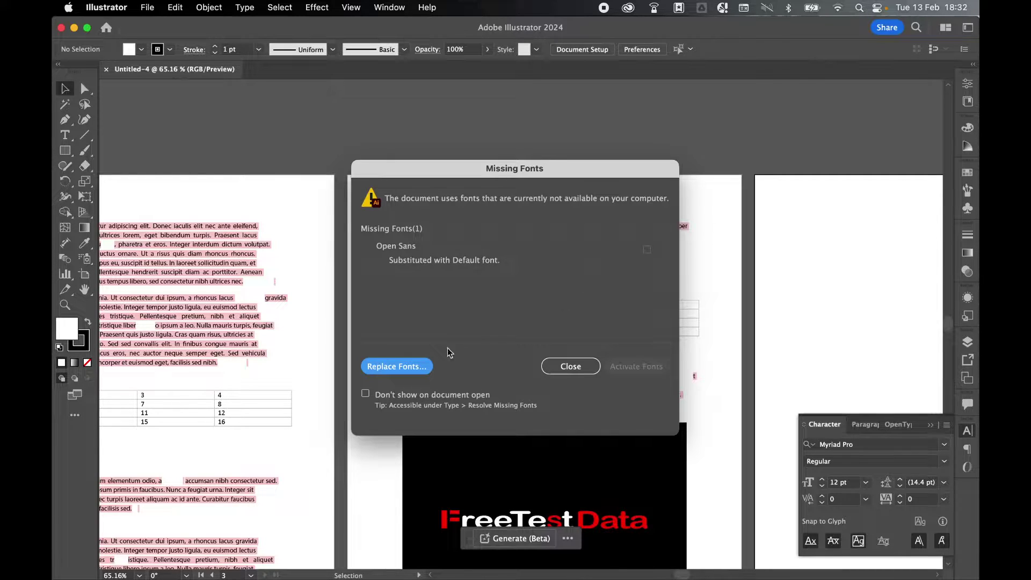
Close the font replacement dialogs without changes and fit all three pages in view.
{"action": "left_click", "coordinate": [417, 369]}
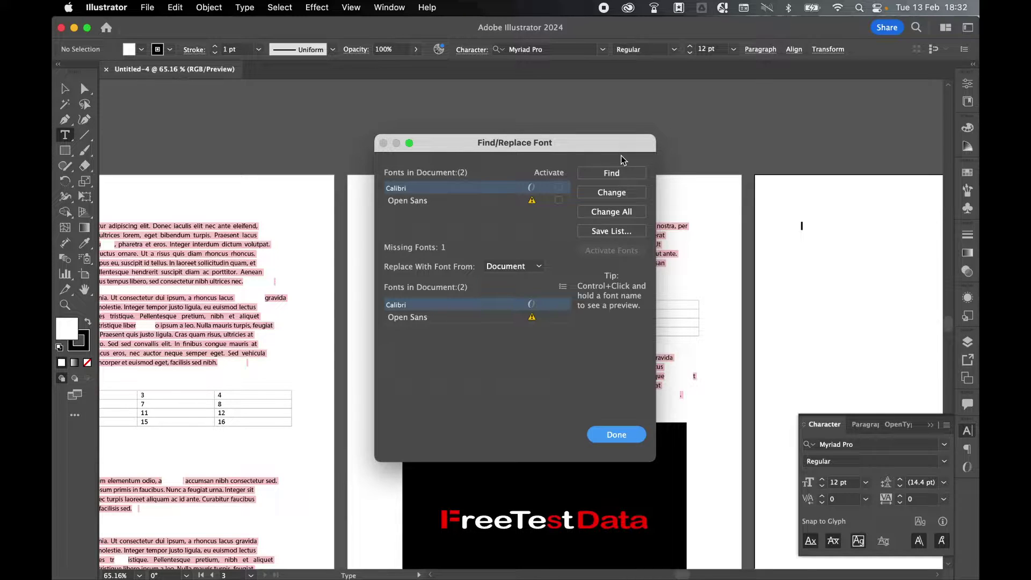
{"action": "left_click", "coordinate": [613, 444]}
{"action": "key", "text": "super+minus"}
{"action": "key", "text": "super+minus"}
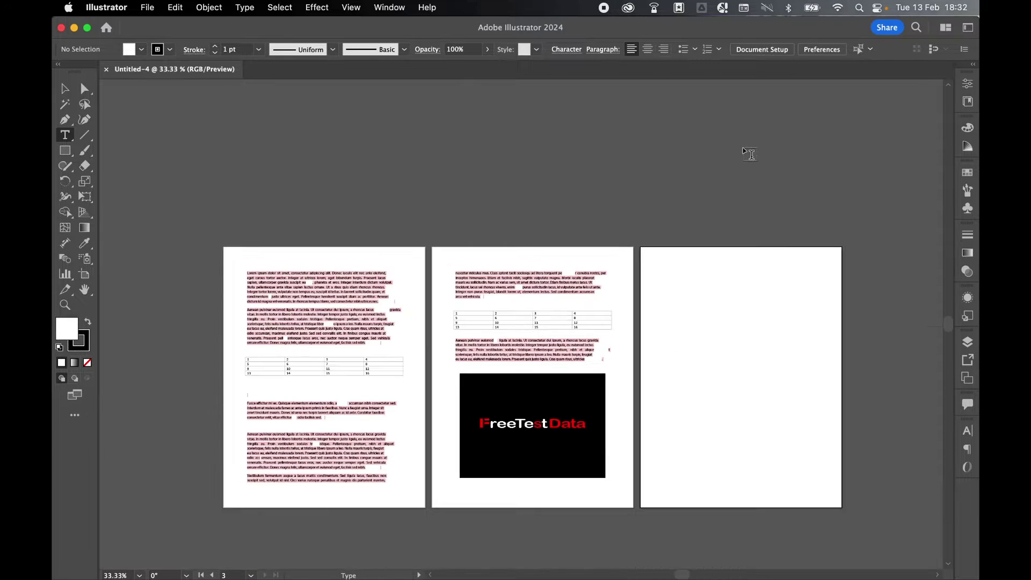
Switch to the Selection tool and zoom in on the first page's lorem ipsum and table.
{"action": "scroll", "coordinate": [749, 155], "scroll_direction": "down", "scroll_amount": 1}
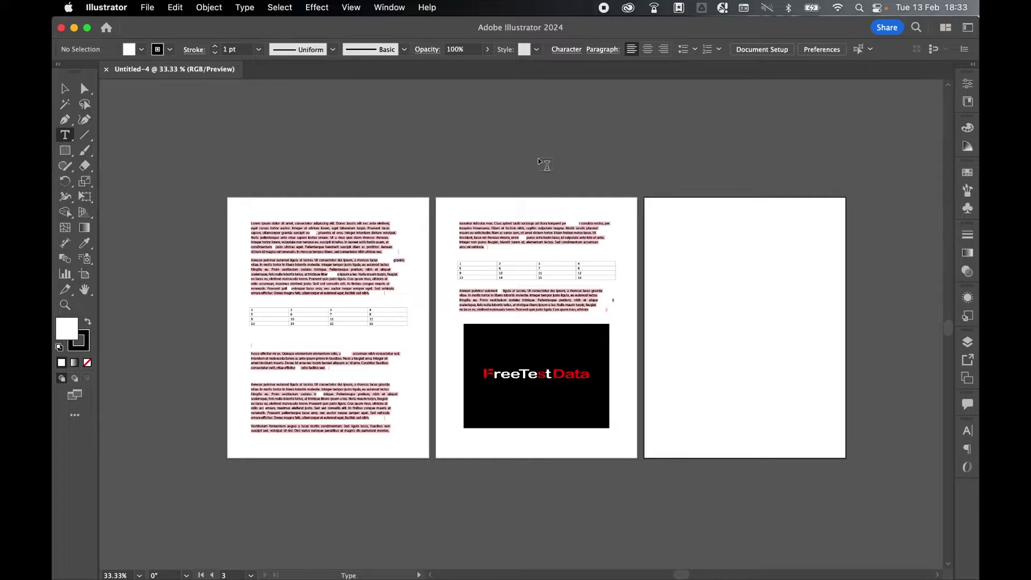
{"action": "key", "text": "v"}
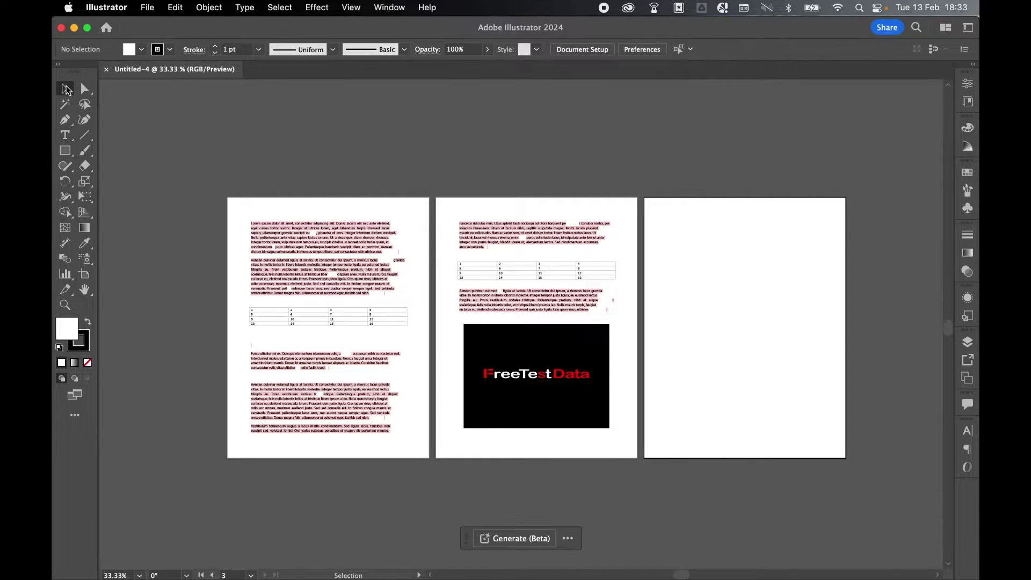
{"action": "scroll", "coordinate": [312, 153], "scroll_direction": "left", "scroll_amount": 5}
{"action": "key", "text": "super+equal"}
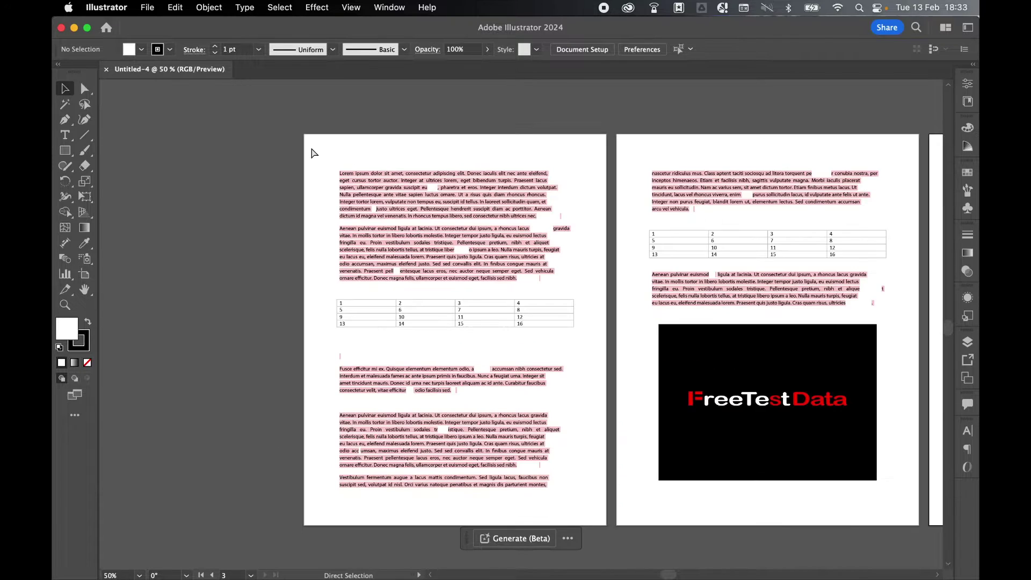
{"action": "key", "text": "super+equal"}
Enter the first page's group and its clip group to reach the text lines.
{"action": "left_click", "coordinate": [355, 212]}
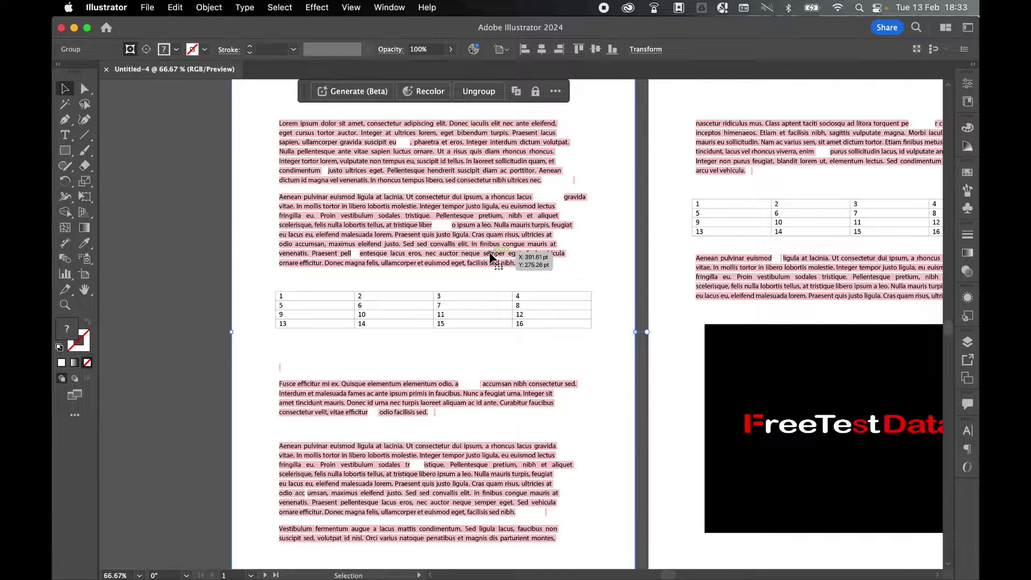
{"action": "double_click", "coordinate": [491, 257]}
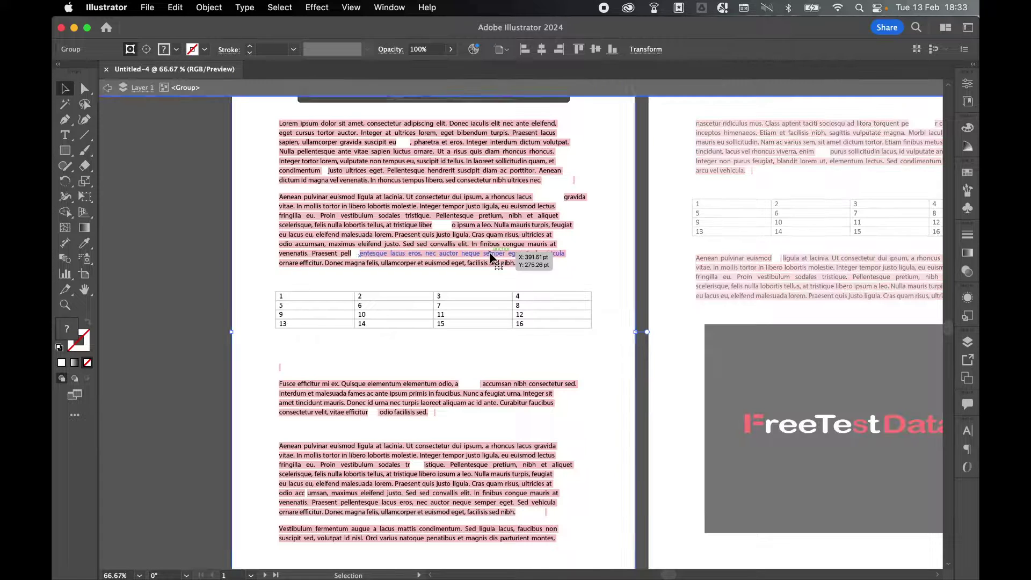
{"action": "double_click", "coordinate": [400, 173]}
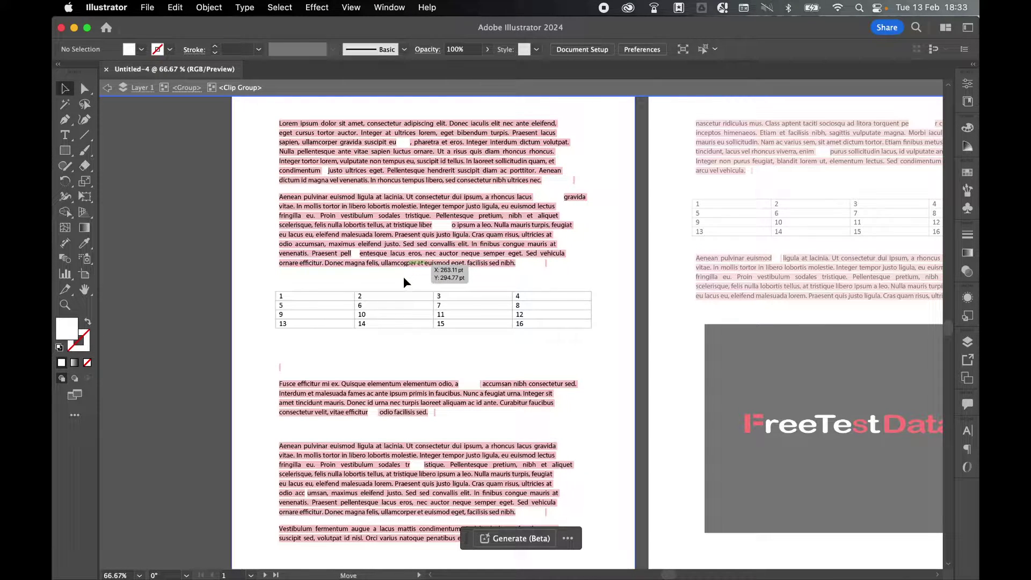
{"action": "left_click_drag", "start_coordinate": [403, 275], "coordinate": [407, 240]}
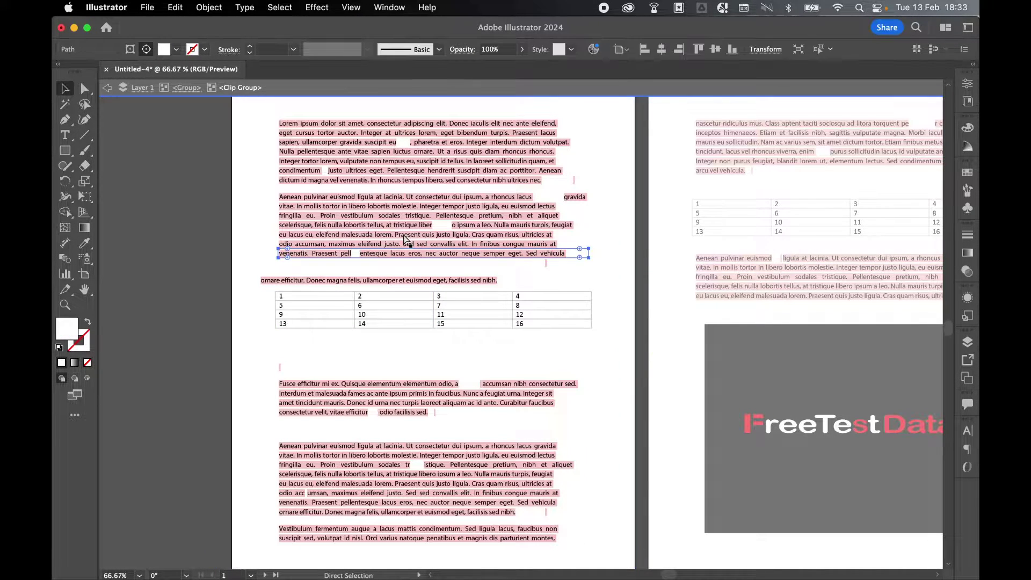
Retype the line beginning odio accumsan with 'sdjhsdjhs' using the Type tool.
{"action": "left_click", "coordinate": [65, 134]}
{"action": "left_click", "coordinate": [109, 137]}
{"action": "triple_click", "coordinate": [451, 243]}
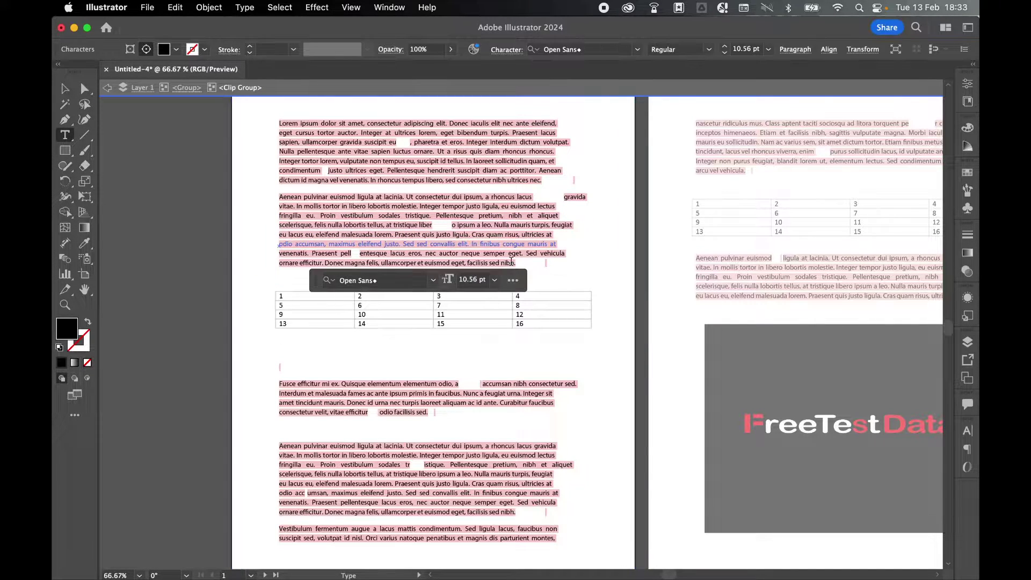
{"action": "type", "text": "sdjhsdjhs"}
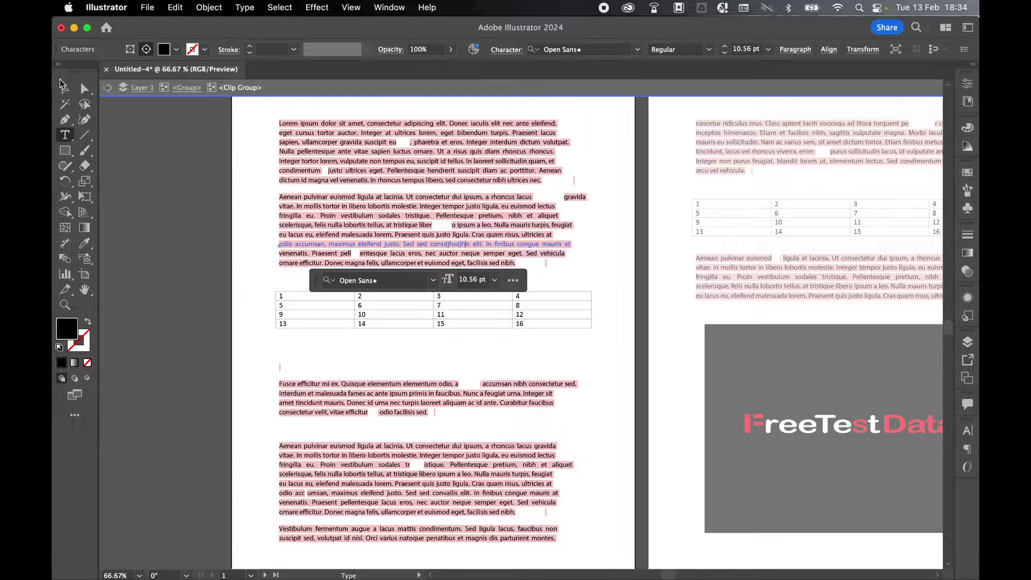
{"action": "key", "text": "Escape"}
{"action": "left_click", "coordinate": [179, 197]}
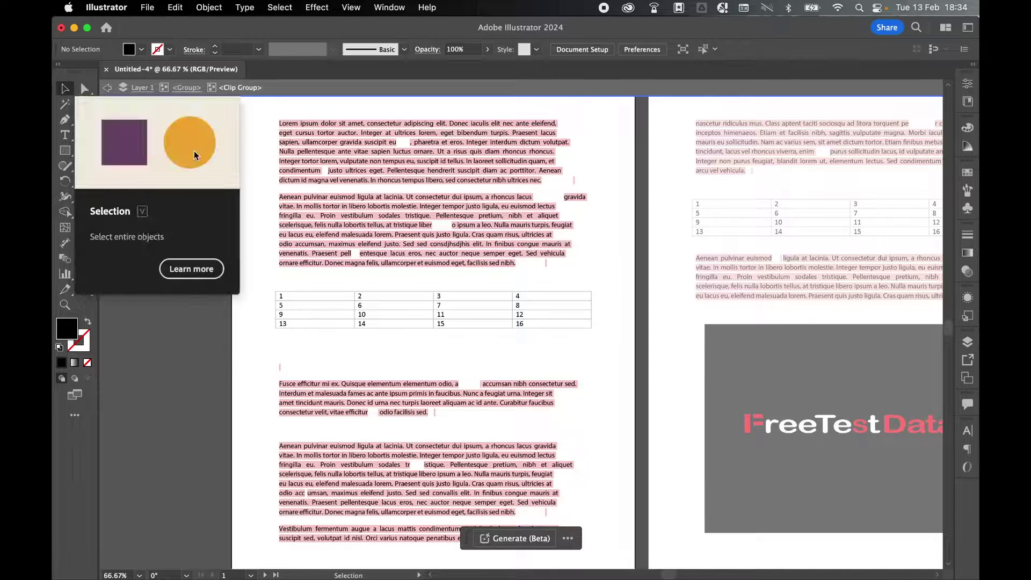
Set the Aenean pulvinar paragraph on page one in Lucida Grande via the Character panel.
{"action": "left_click_drag", "start_coordinate": [268, 199], "coordinate": [559, 276]}
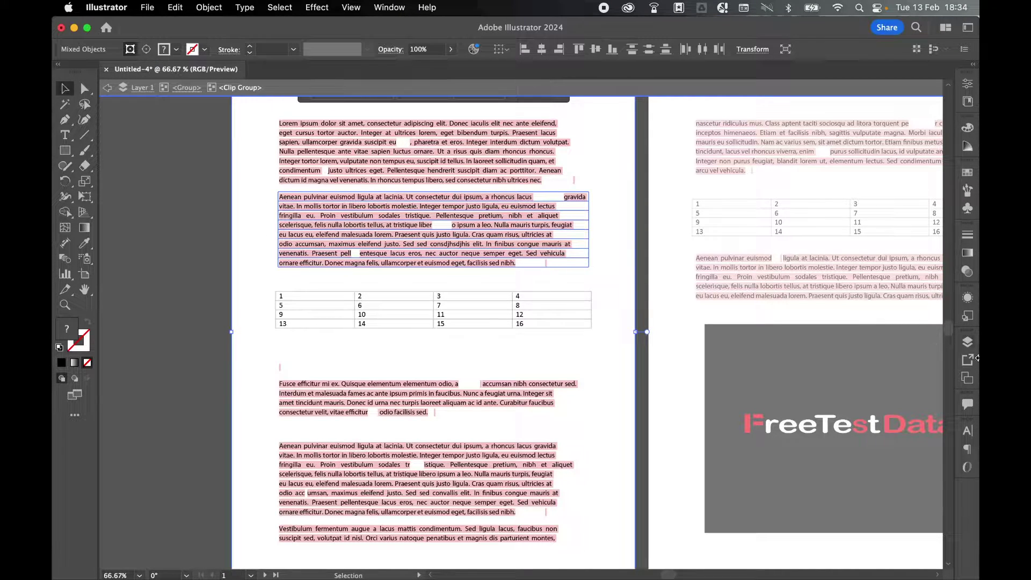
{"action": "left_click", "coordinate": [967, 431]}
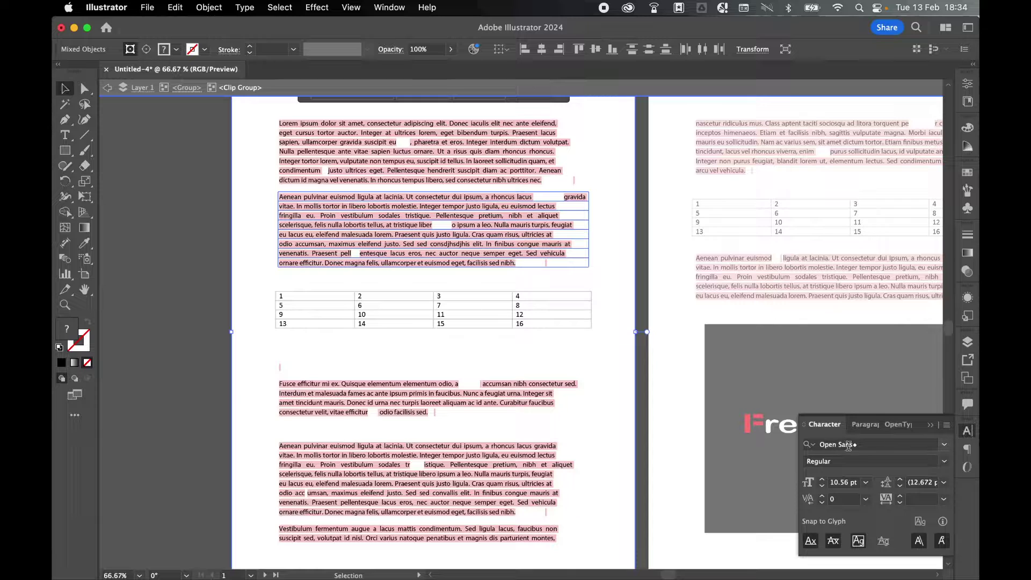
{"action": "left_click", "coordinate": [944, 444]}
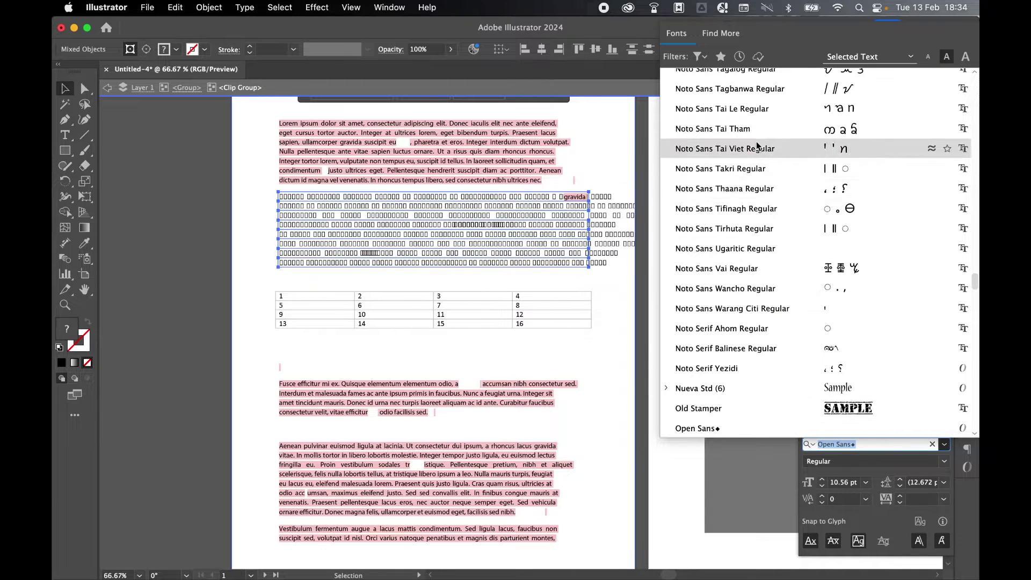
{"action": "scroll", "coordinate": [714, 146], "scroll_direction": "up", "scroll_amount": 10}
{"action": "scroll", "coordinate": [715, 146], "scroll_direction": "up", "scroll_amount": 15}
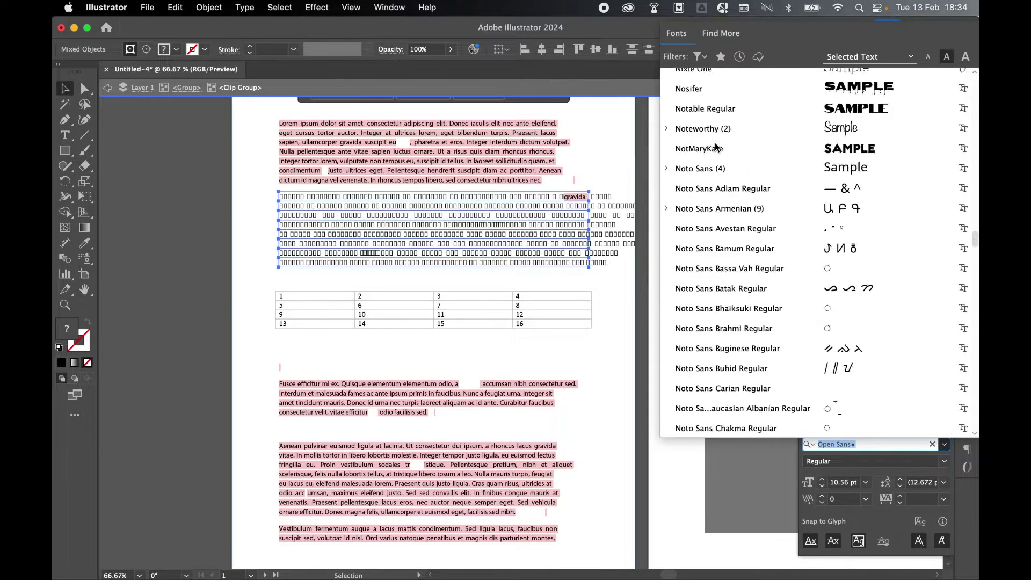
{"action": "left_click", "coordinate": [714, 129]}
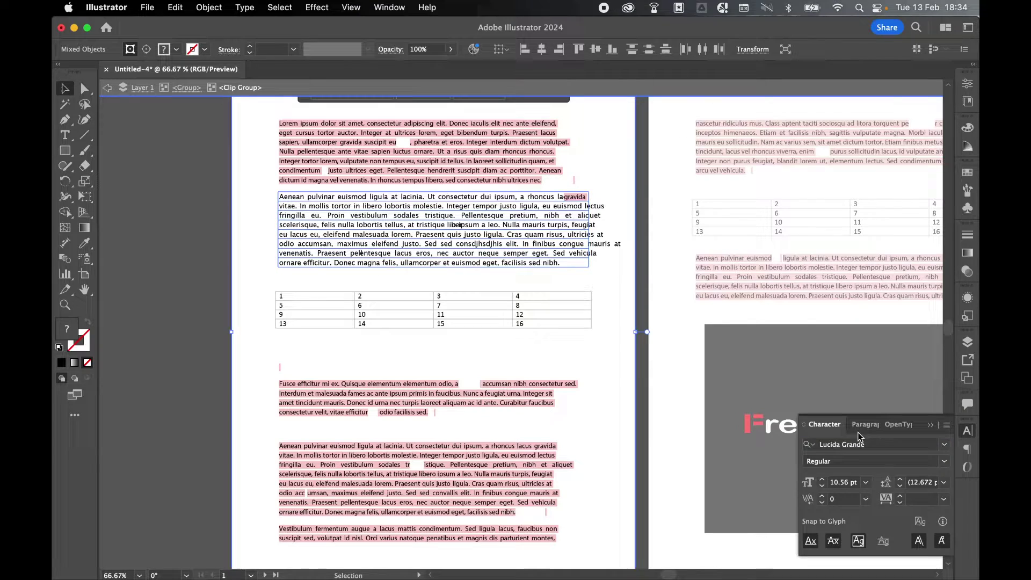
{"action": "left_click", "coordinate": [600, 391]}
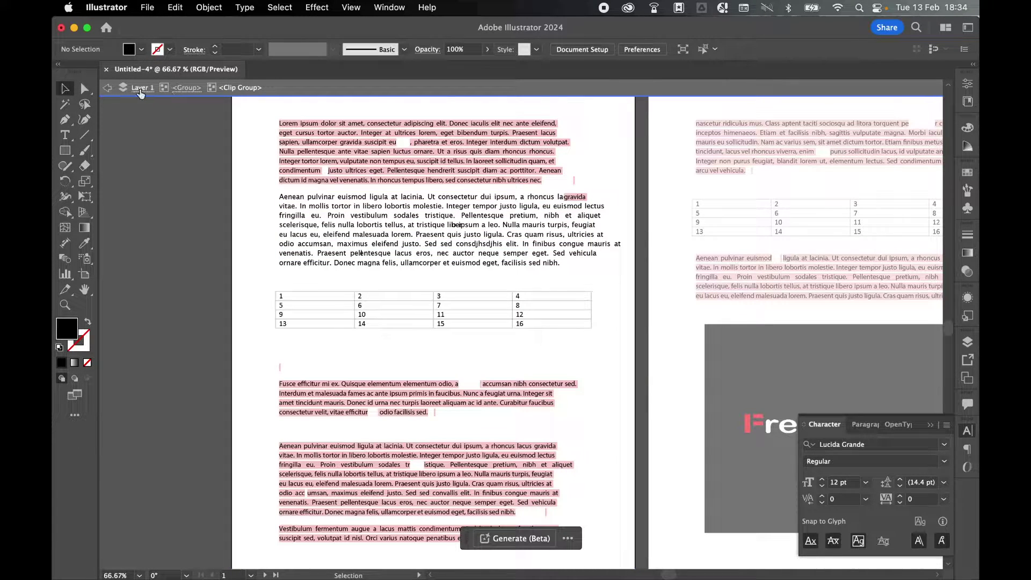
Exit page one's group and drill into page two's clip group to select the FreeTestData image.
{"action": "left_click", "coordinate": [140, 88]}
{"action": "scroll", "coordinate": [506, 212], "scroll_direction": "right", "scroll_amount": 6}
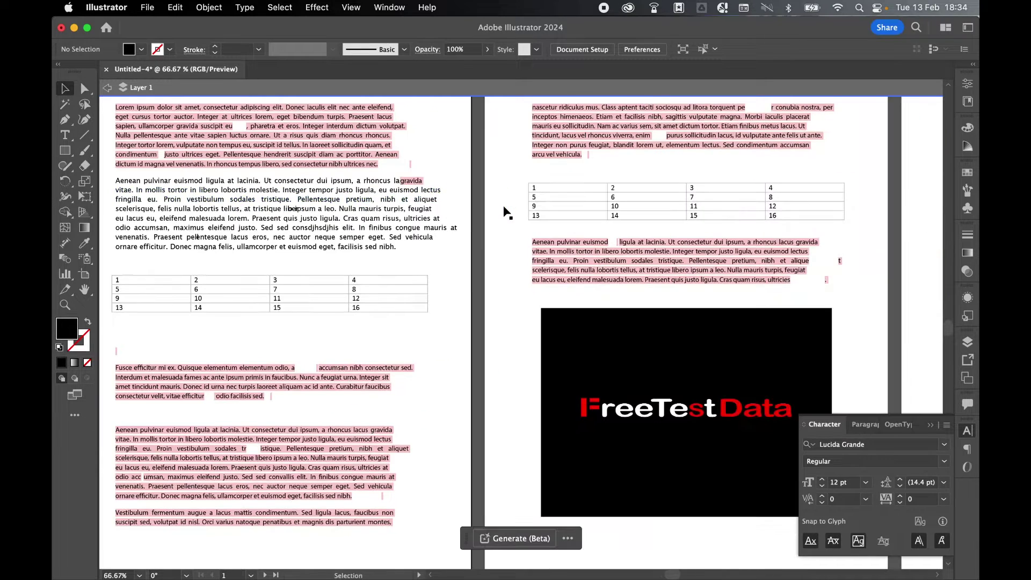
{"action": "scroll", "coordinate": [506, 212], "scroll_direction": "right", "scroll_amount": 5}
{"action": "left_click", "coordinate": [506, 212]}
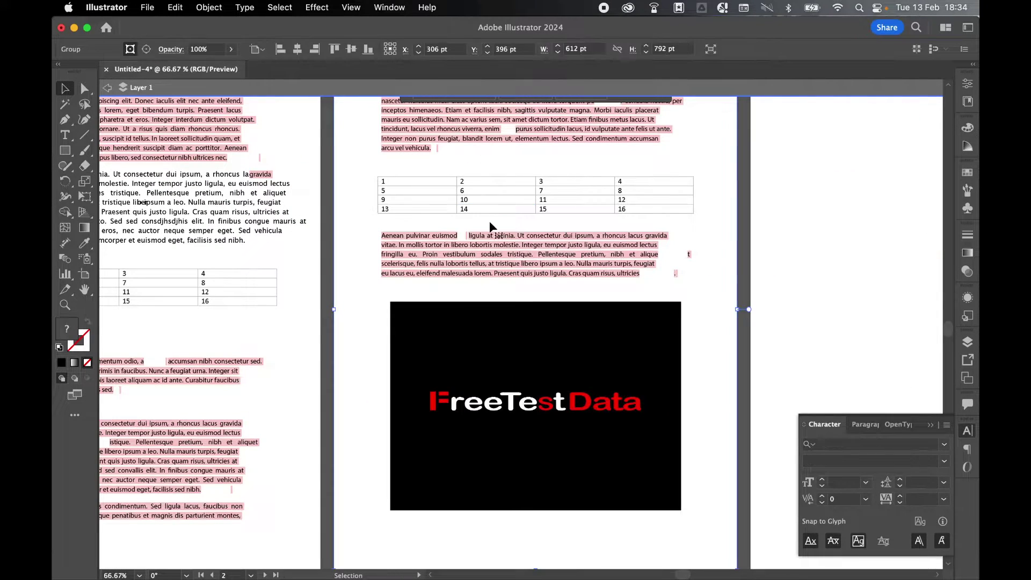
{"action": "double_click", "coordinate": [475, 237]}
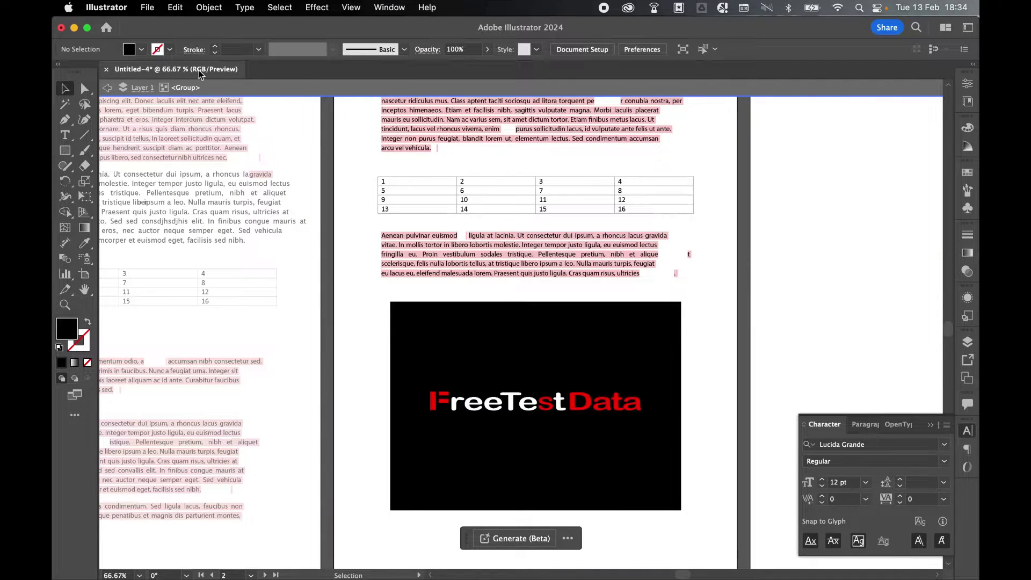
{"action": "double_click", "coordinate": [531, 277]}
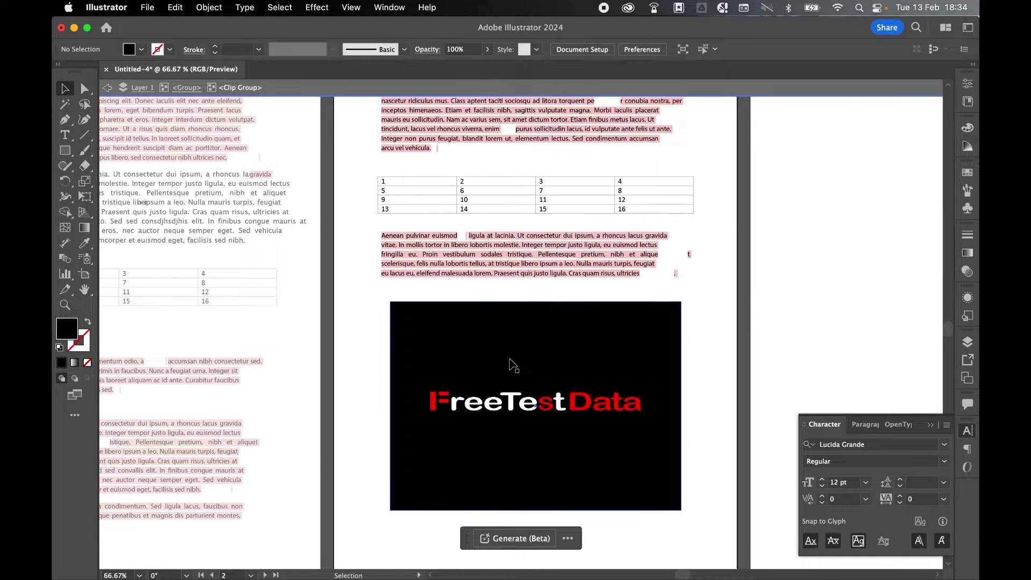
{"action": "left_click", "coordinate": [449, 341]}
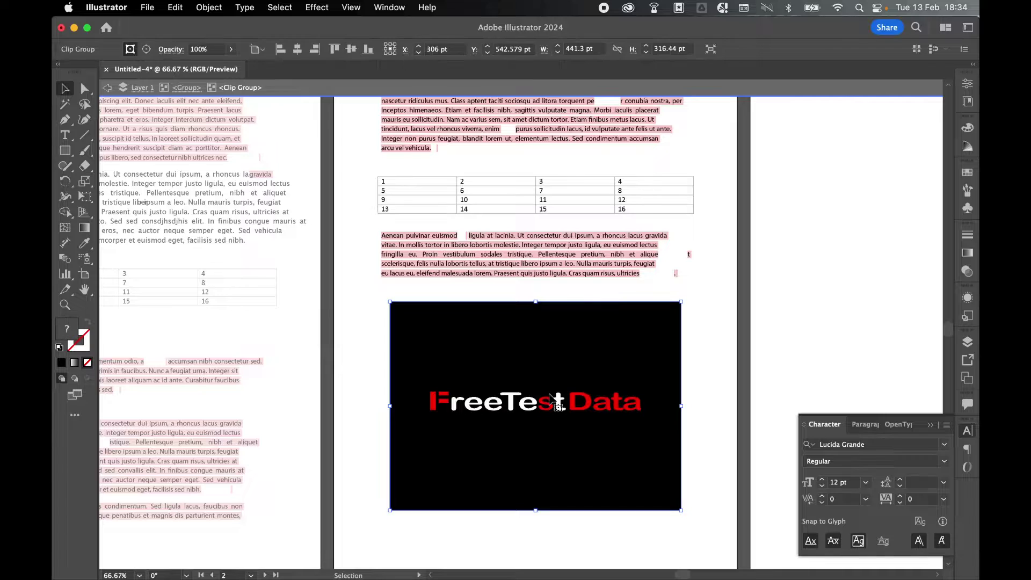
Scale the FreeTestData image down, nudge it up-right, and exit to Layer 1 showing all artboards.
{"action": "mouse_move", "coordinate": [554, 400]}
{"action": "left_mouse_down"}
{"action": "mouse_move", "coordinate": [568, 391]}
{"action": "mouse_move", "coordinate": [496, 387]}
{"action": "mouse_move", "coordinate": [420, 429]}
{"action": "mouse_move", "coordinate": [537, 354]}
{"action": "mouse_move", "coordinate": [537, 402]}
{"action": "left_mouse_up"}
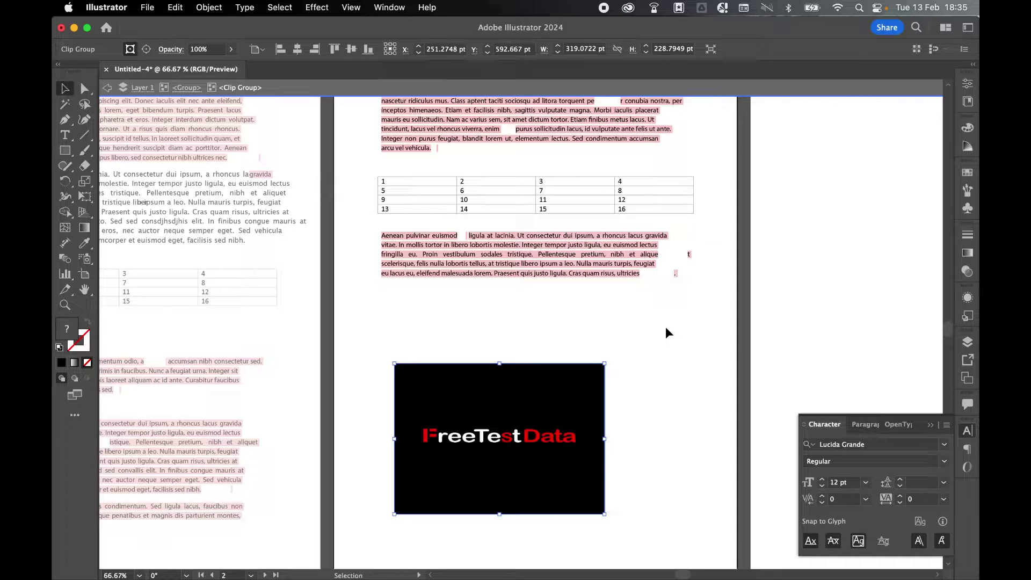
{"action": "left_click_drag", "start_coordinate": [483, 418], "coordinate": [494, 392]}
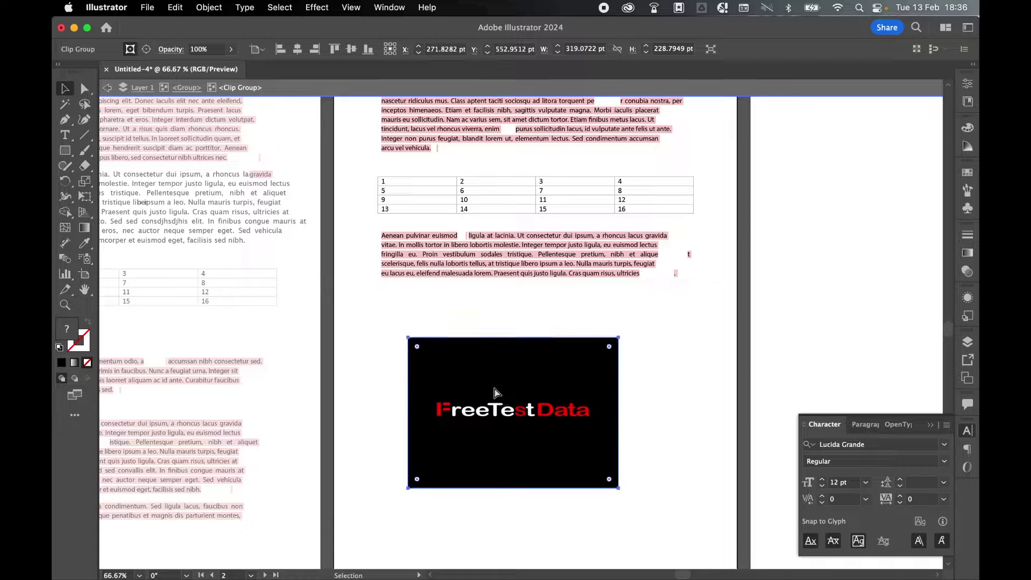
{"action": "key", "text": "super+minus"}
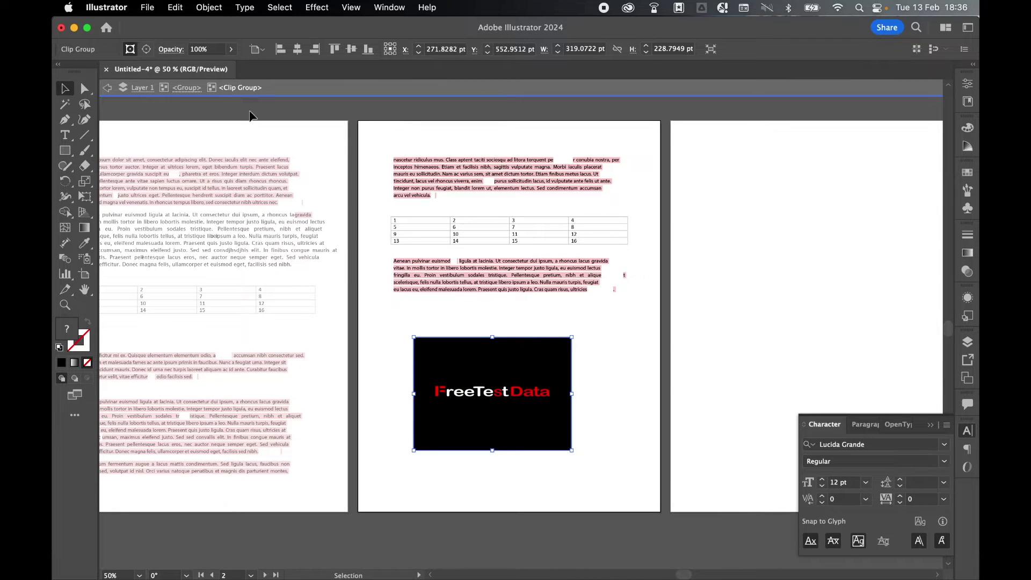
{"action": "left_click", "coordinate": [149, 90]}
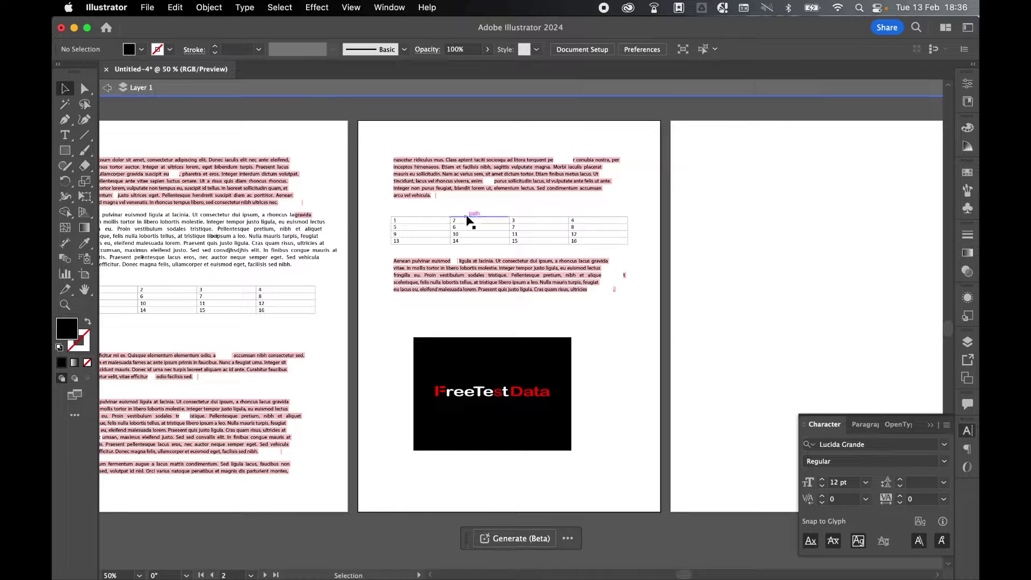
{"action": "key", "text": "super+minus"}
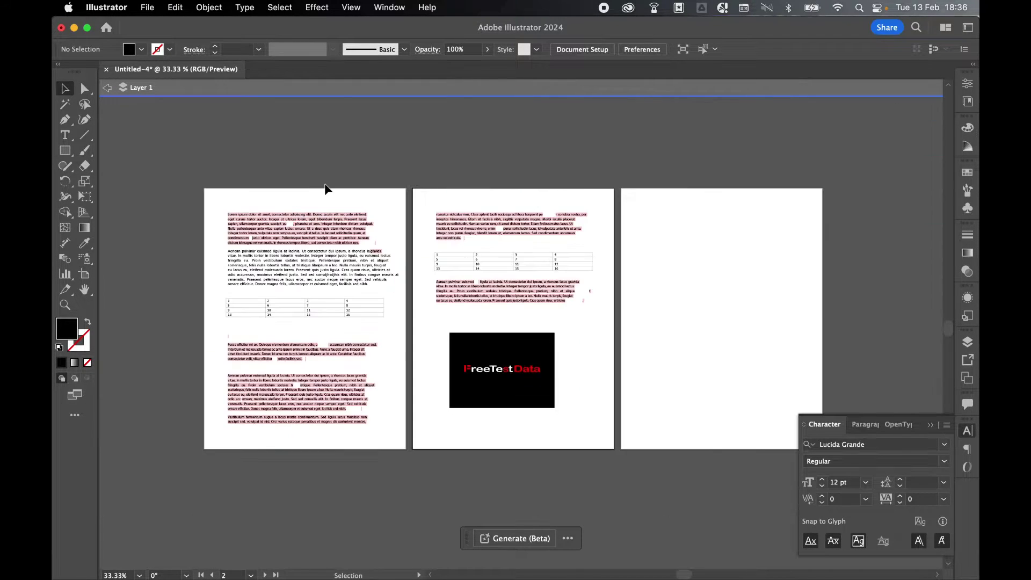
{"action": "scroll", "coordinate": [326, 189], "scroll_direction": "up", "scroll_amount": 1}
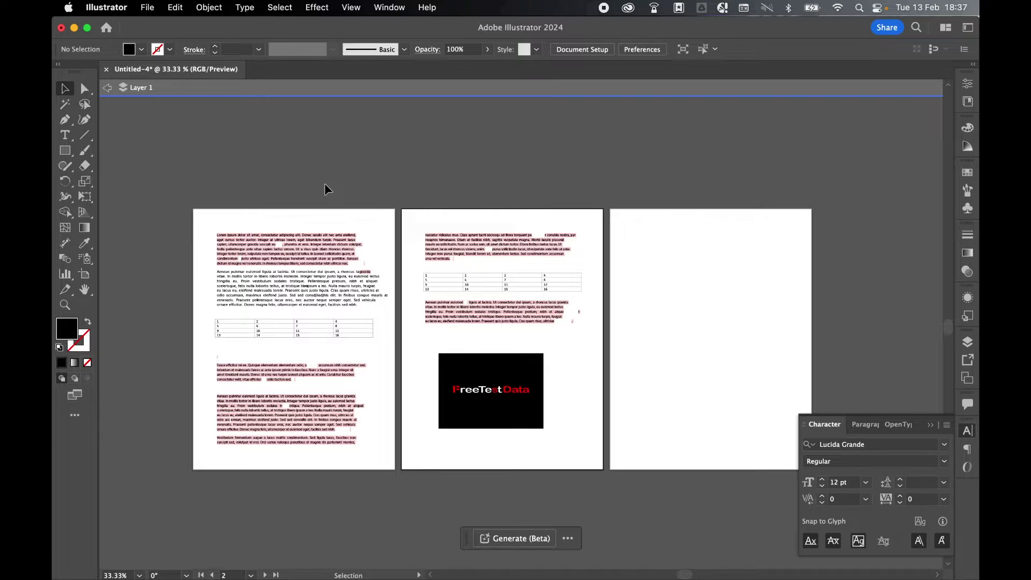
Close Untitled-4 with Don't Save and bring up the Open dialog on DWD Images.
{"action": "left_click", "coordinate": [106, 70]}
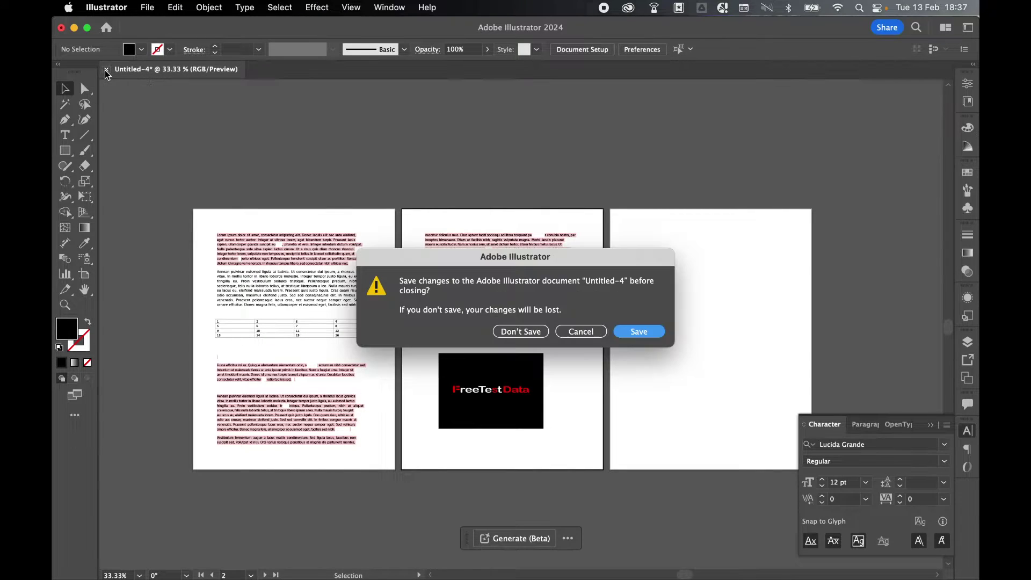
{"action": "left_click", "coordinate": [523, 336]}
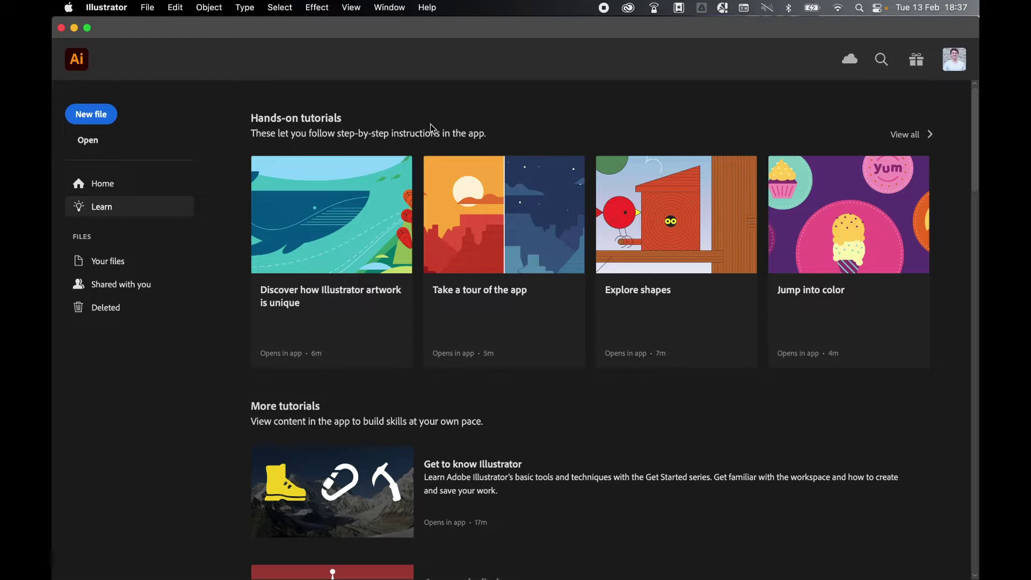
{"action": "left_click", "coordinate": [146, 7]}
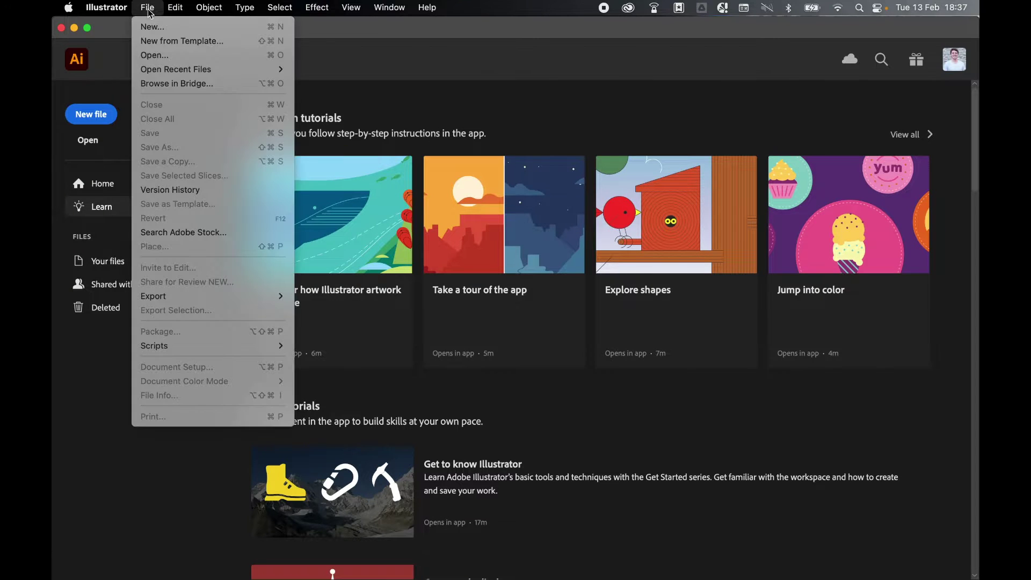
{"action": "left_click", "coordinate": [159, 55]}
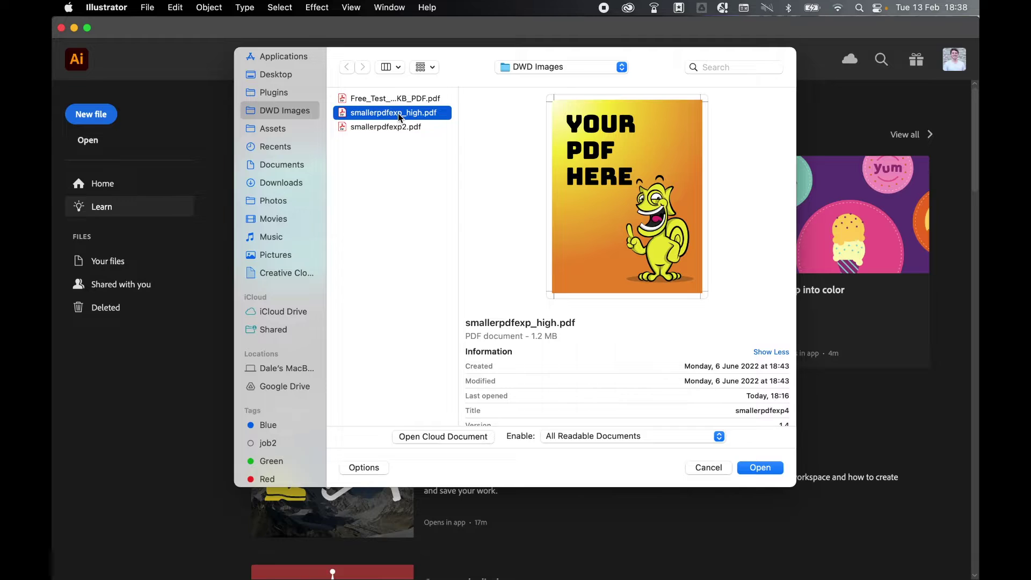
Open smallerpdfexp_high.pdf from the DWD Images folder.
{"action": "key", "text": "Down"}
{"action": "key", "text": "Up"}
{"action": "left_click", "coordinate": [760, 468]}
Confirm the right page's body text is editable Open Sans 14 pt, then close the document.
{"action": "key", "text": "super+equal"}
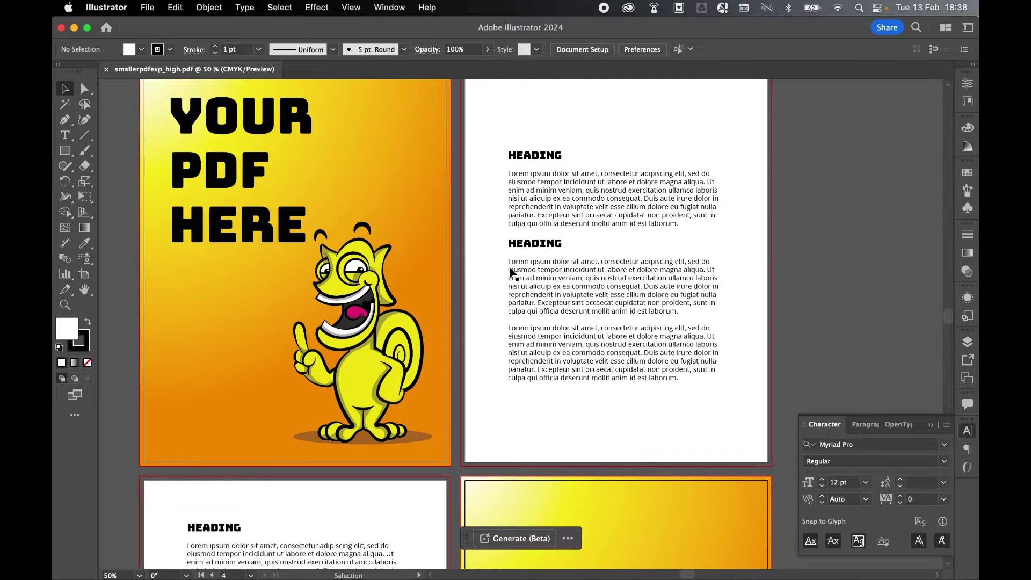
{"action": "left_click", "coordinate": [65, 135]}
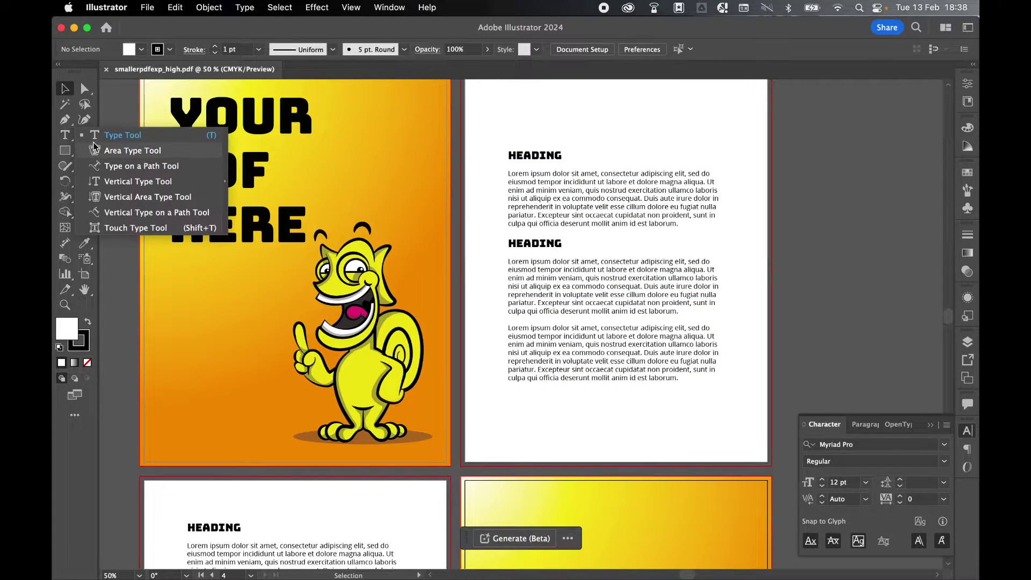
{"action": "left_click", "coordinate": [92, 139]}
{"action": "left_click", "coordinate": [578, 152]}
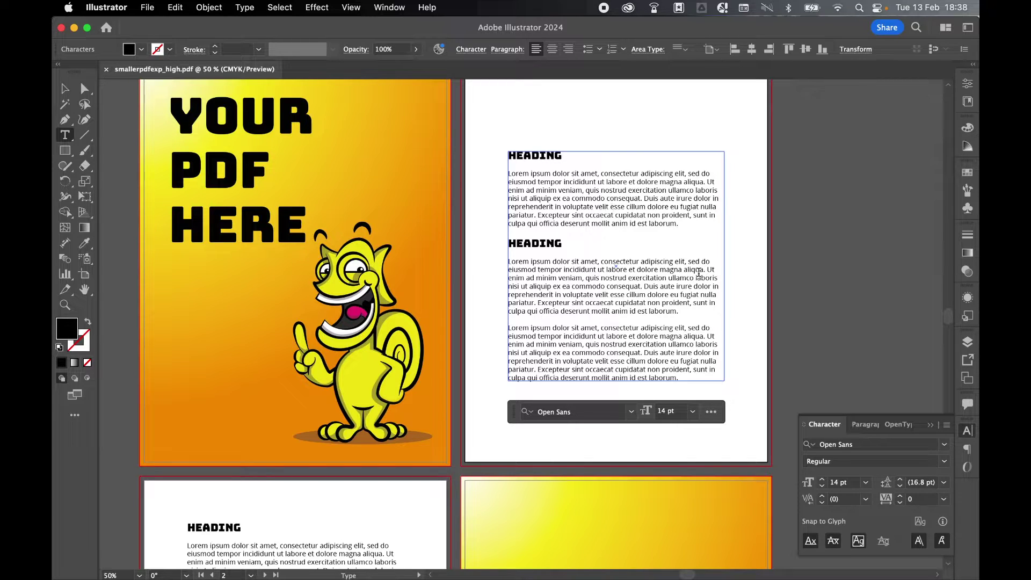
{"action": "left_click", "coordinate": [106, 69]}
Open all four pages of smallerpdfexp2.pdf as editable artboards, with Import PDF pages as links unchecked.
{"action": "left_click", "coordinate": [147, 7]}
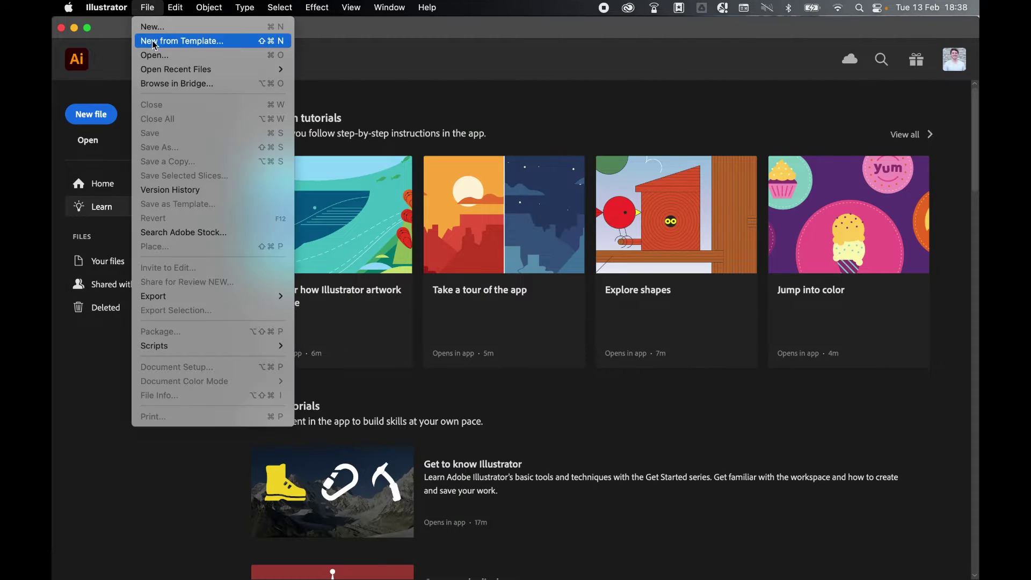
{"action": "left_click", "coordinate": [151, 56]}
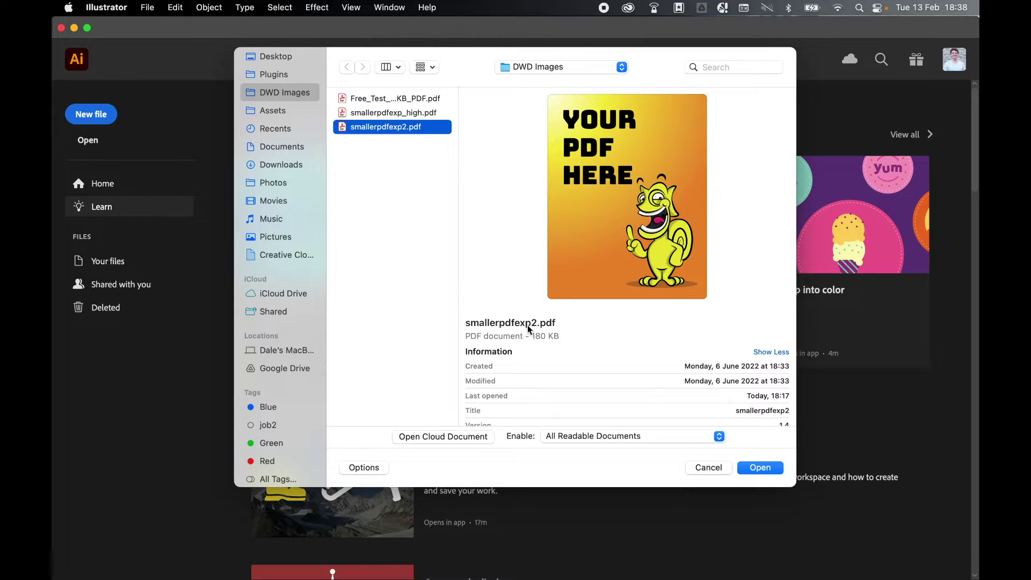
{"action": "left_click", "coordinate": [759, 471]}
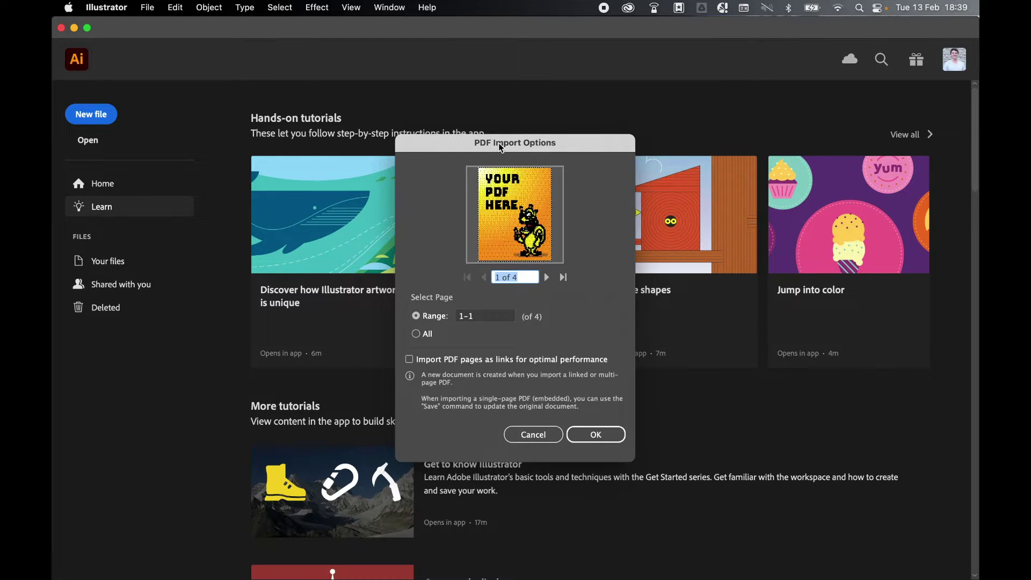
{"action": "left_click", "coordinate": [417, 334]}
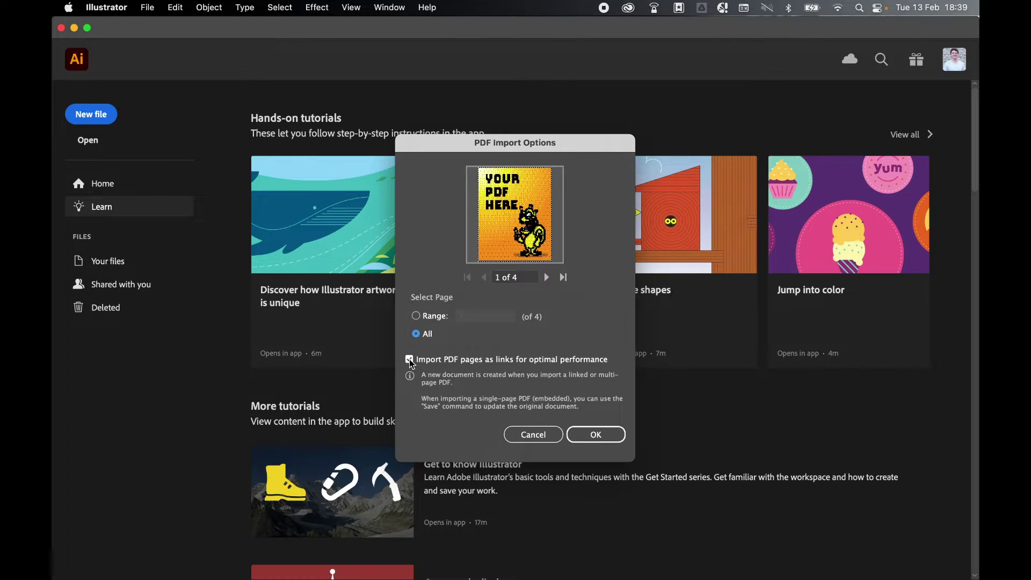
{"action": "left_click", "coordinate": [409, 358]}
{"action": "left_click", "coordinate": [595, 433]}
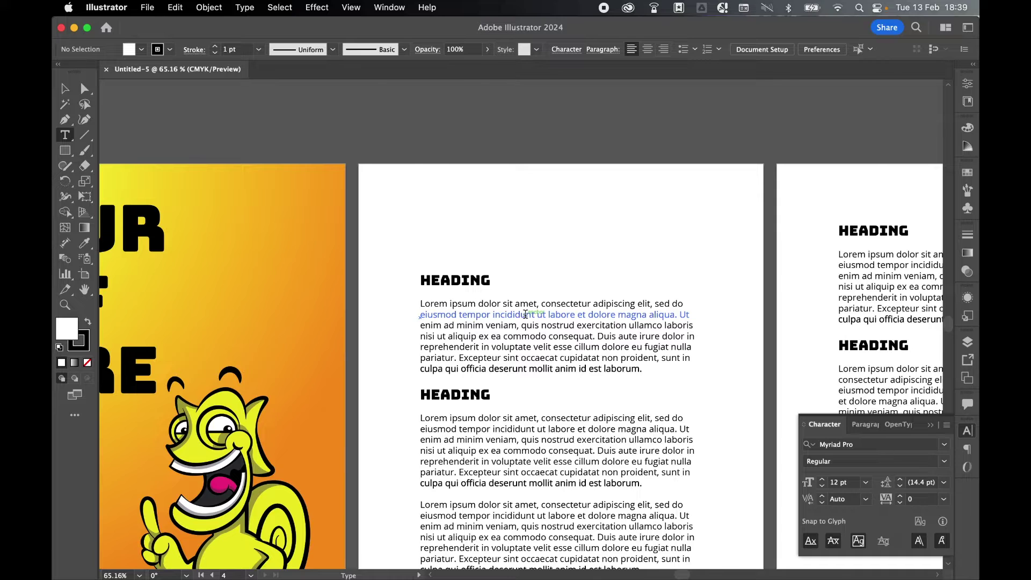
Isolate the second page's text group for editing and clear the selection.
{"action": "scroll", "coordinate": [525, 314], "scroll_direction": "down", "scroll_amount": 4}
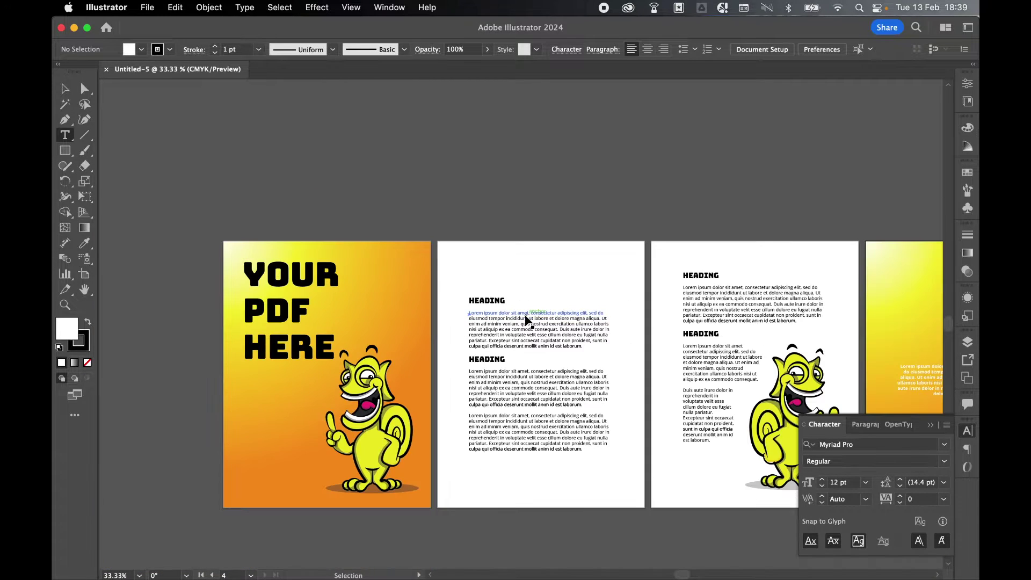
{"action": "scroll", "coordinate": [525, 314], "scroll_direction": "right", "scroll_amount": 4}
{"action": "scroll", "coordinate": [525, 314], "scroll_direction": "down", "scroll_amount": 1}
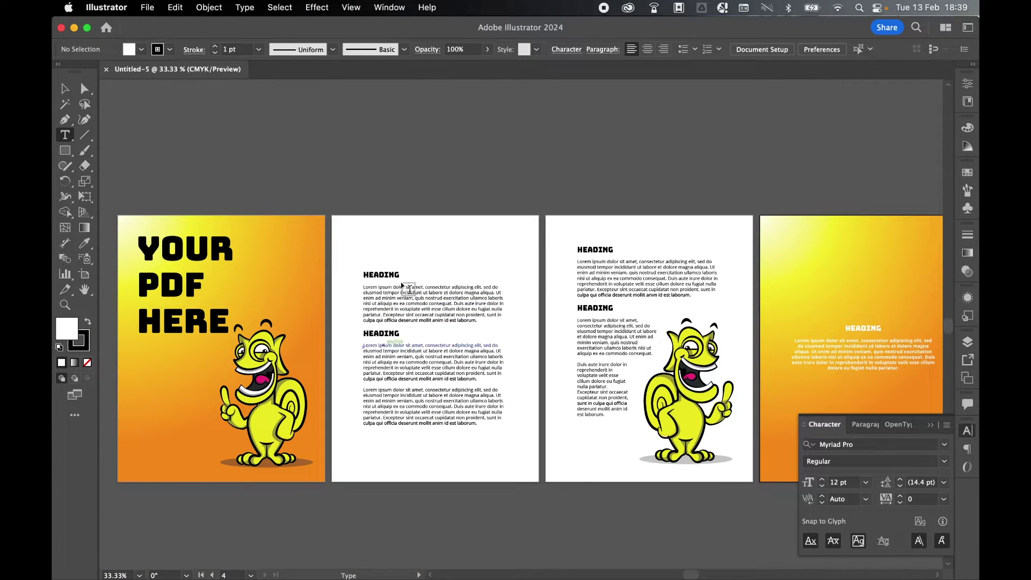
{"action": "key", "text": "v"}
{"action": "left_click", "coordinate": [434, 301]}
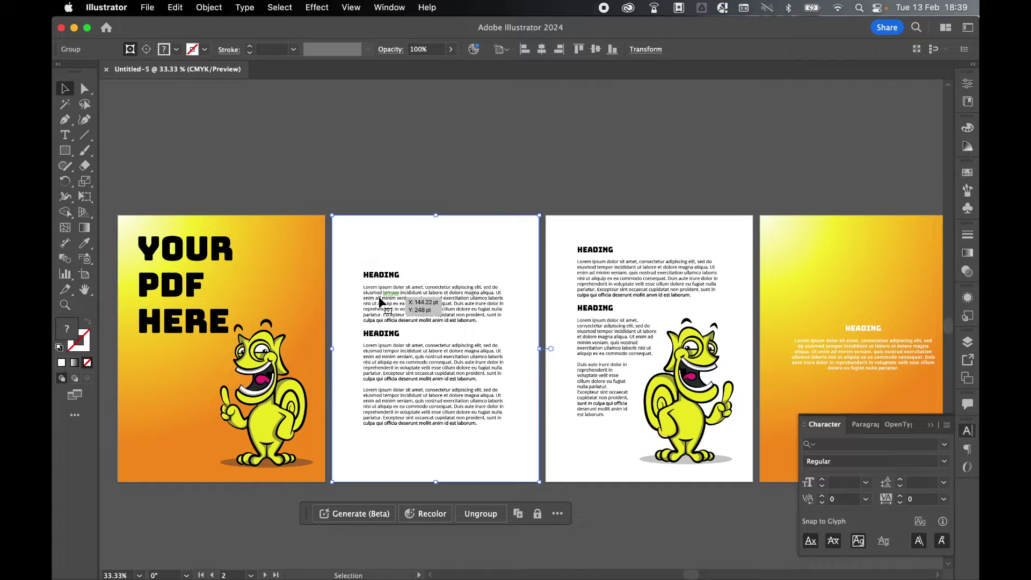
{"action": "scroll", "coordinate": [472, 294], "scroll_direction": "up", "scroll_amount": 2}
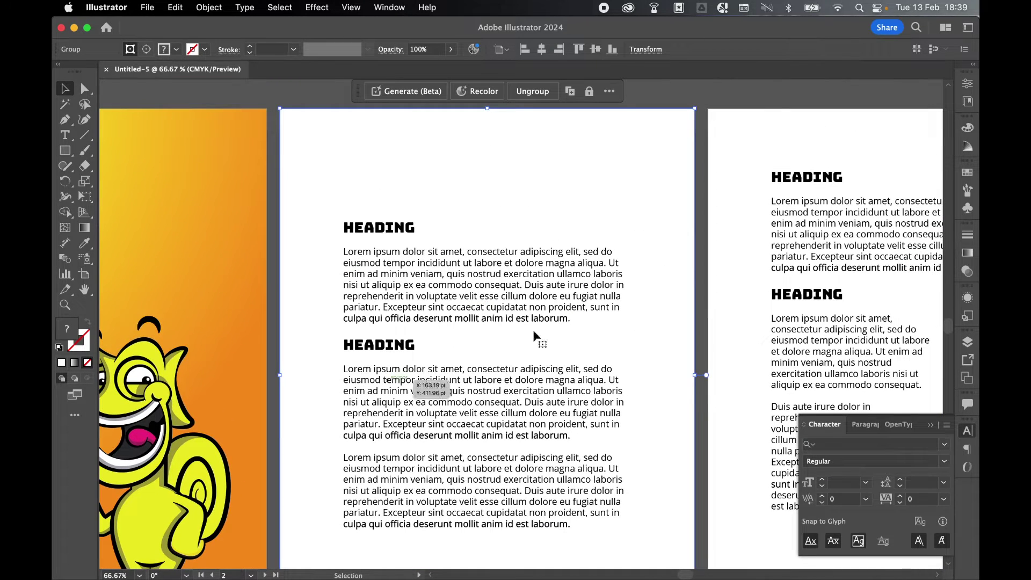
{"action": "double_click", "coordinate": [473, 285]}
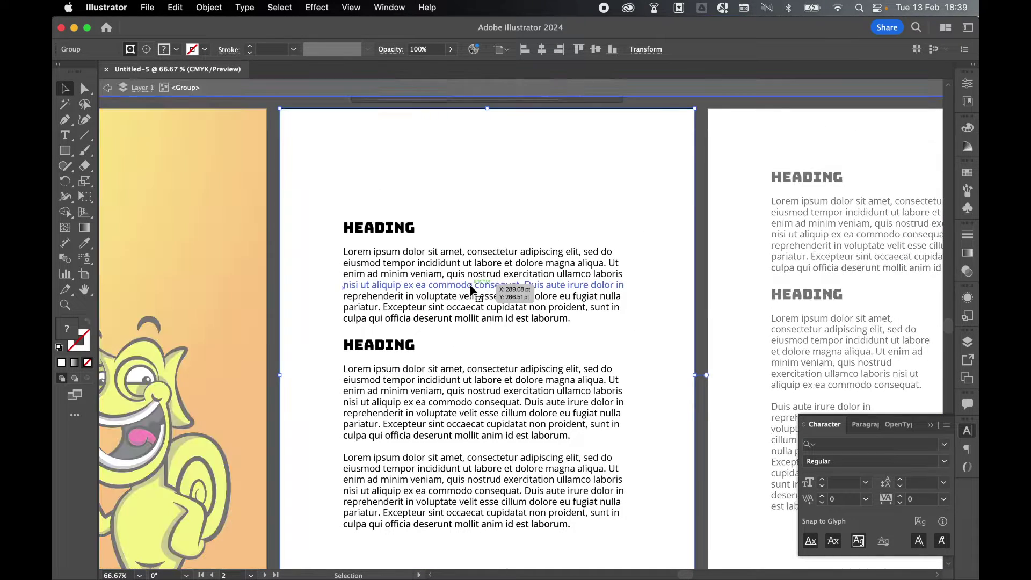
{"action": "left_click", "coordinate": [318, 123]}
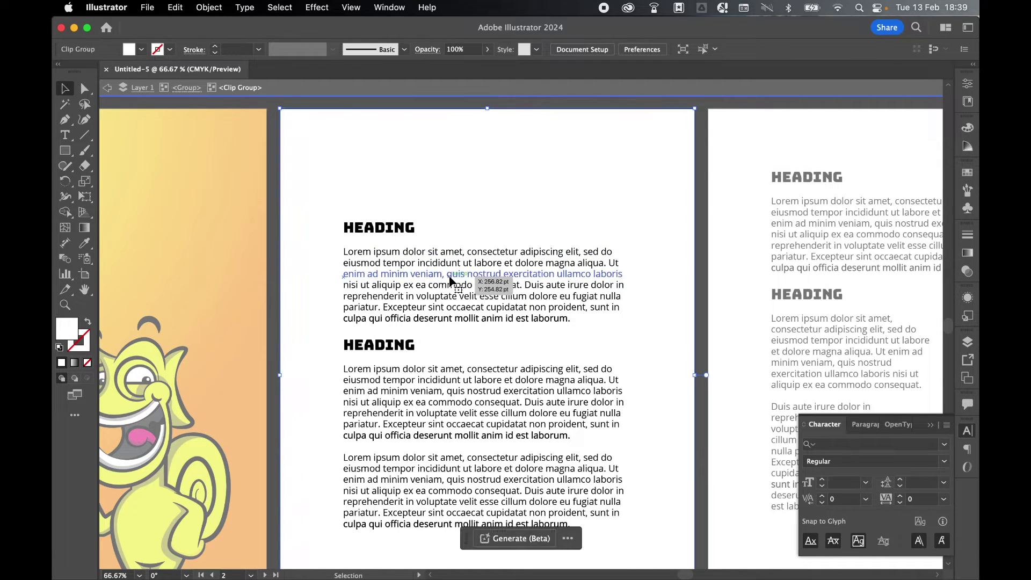
{"action": "key", "text": "super+shift+a"}
Move the first HEADING up and right and reposition the second, undoing trial body-line moves.
{"action": "left_click_drag", "start_coordinate": [408, 237], "coordinate": [424, 186]}
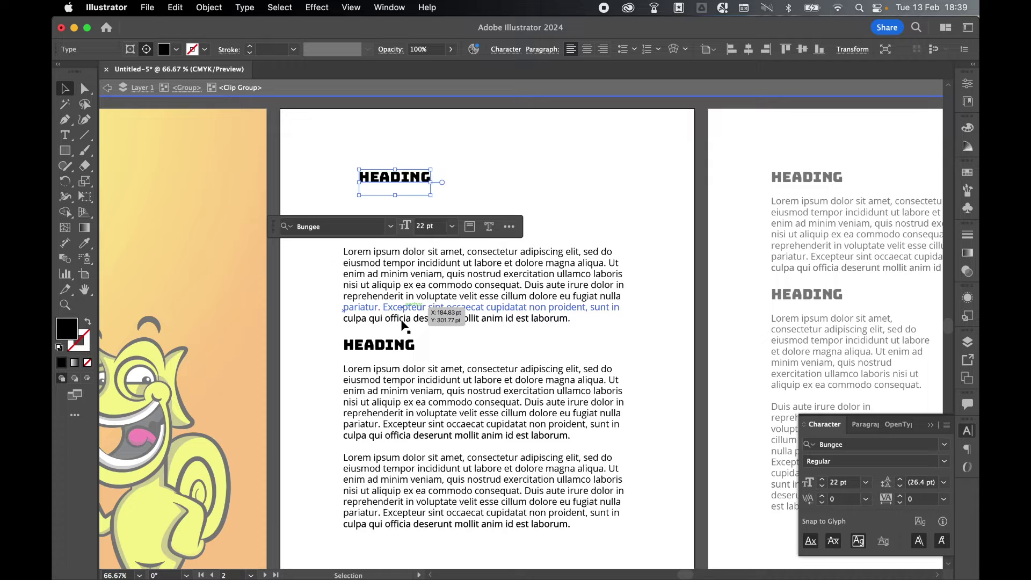
{"action": "left_click_drag", "start_coordinate": [351, 340], "coordinate": [342, 335]}
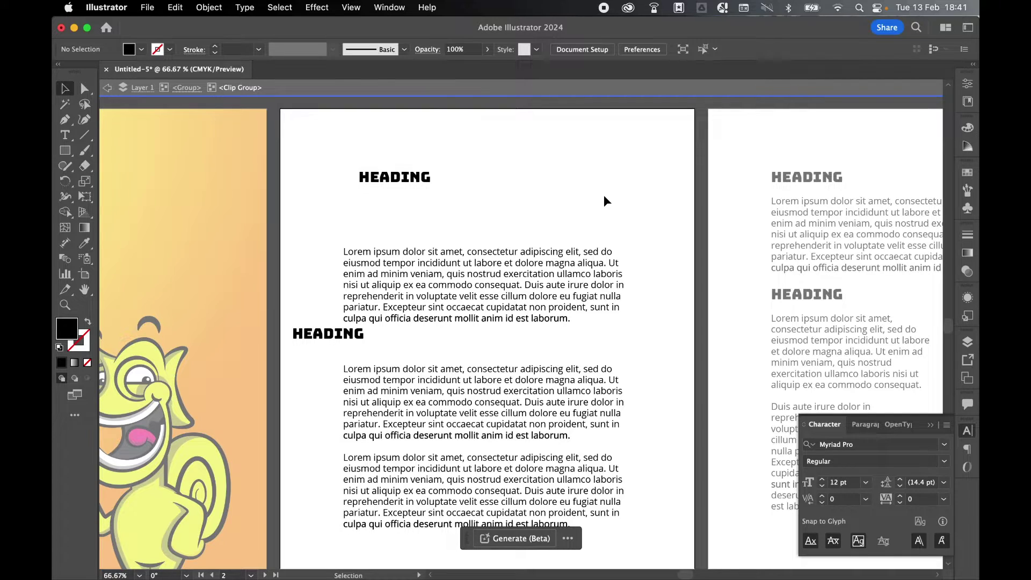
{"action": "left_click_drag", "start_coordinate": [358, 332], "coordinate": [375, 348]}
{"action": "left_click_drag", "start_coordinate": [414, 252], "coordinate": [415, 239]}
{"action": "left_click_drag", "start_coordinate": [615, 266], "coordinate": [621, 250]}
{"action": "key", "text": "super+z"}
{"action": "key", "text": "super+z"}
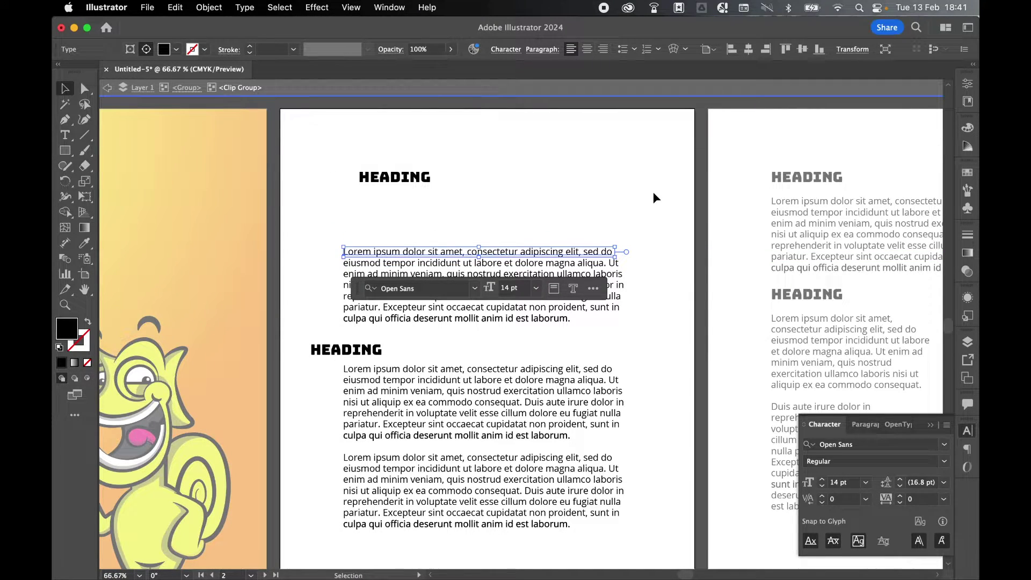
Set the first paragraph's font to Kohinoor Bangla.
{"action": "left_click", "coordinate": [495, 233]}
{"action": "left_click_drag", "start_coordinate": [329, 240], "coordinate": [622, 326]}
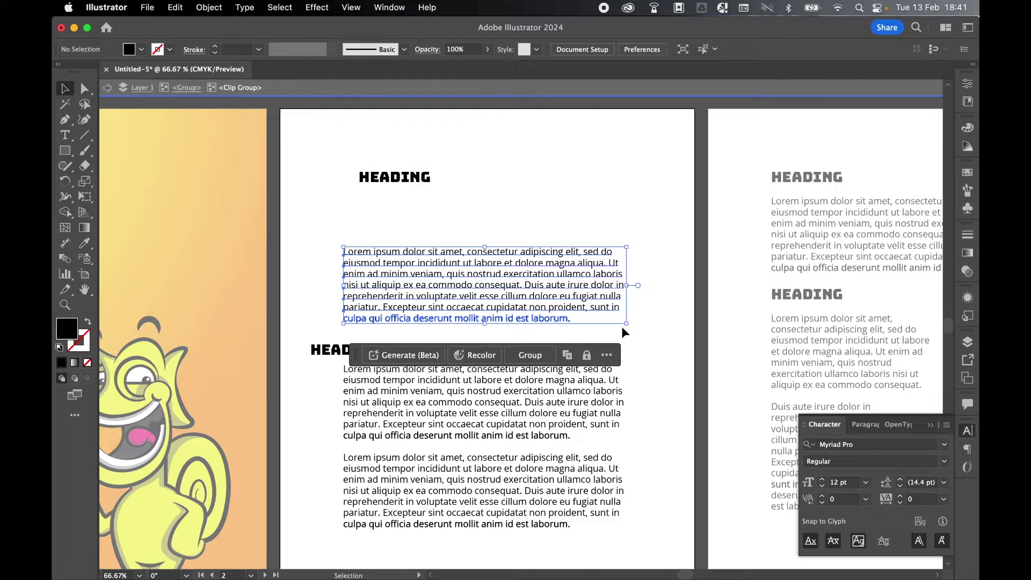
{"action": "left_click", "coordinate": [943, 444]}
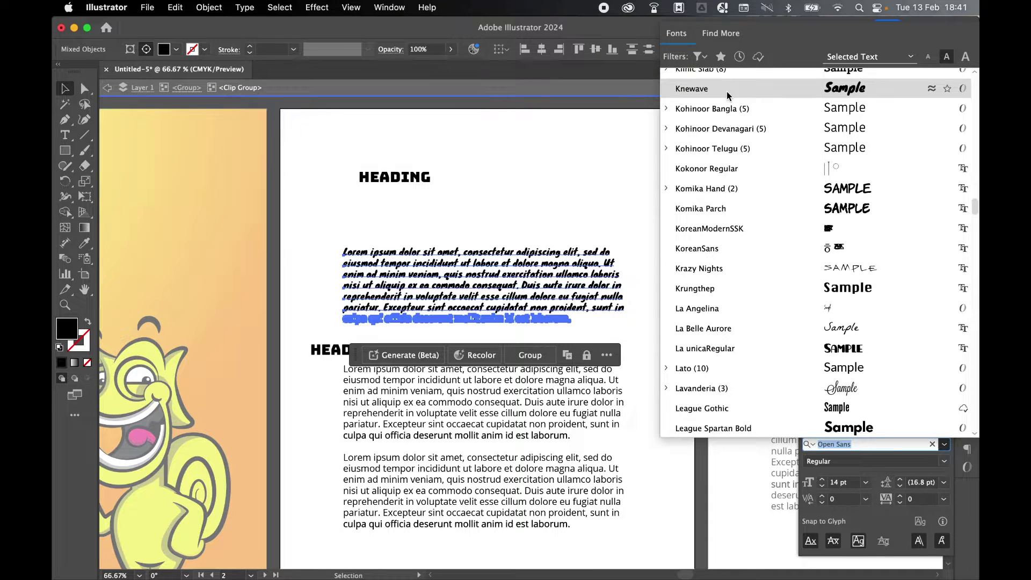
{"action": "left_click", "coordinate": [706, 108]}
{"action": "key", "text": "shift+super+a"}
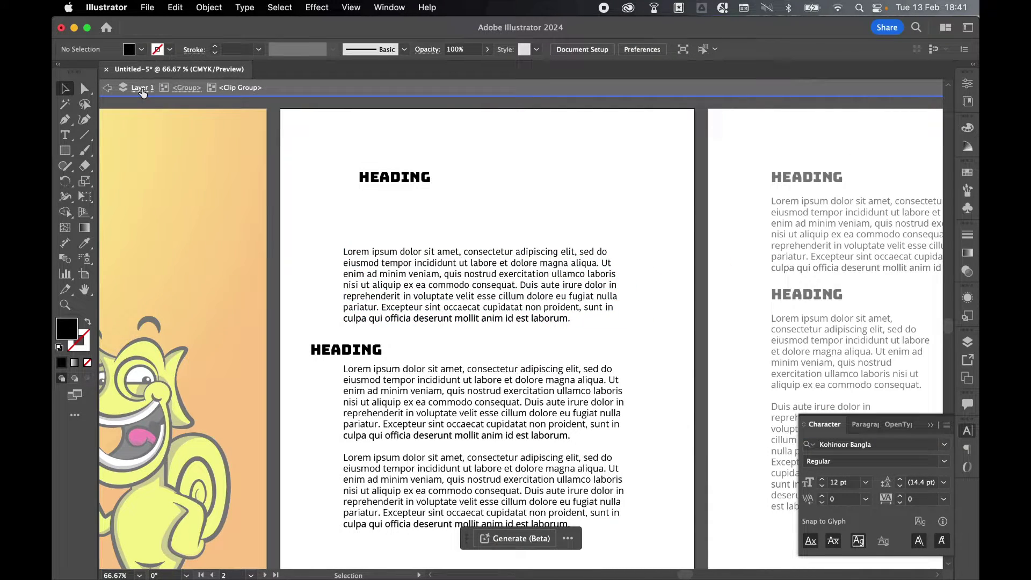
Exit the isolated group and drill into the cover page's clip group.
{"action": "left_click", "coordinate": [141, 88]}
{"action": "scroll", "coordinate": [298, 289], "scroll_direction": "left", "scroll_amount": 10}
{"action": "scroll", "coordinate": [297, 289], "scroll_direction": "down", "scroll_amount": 3}
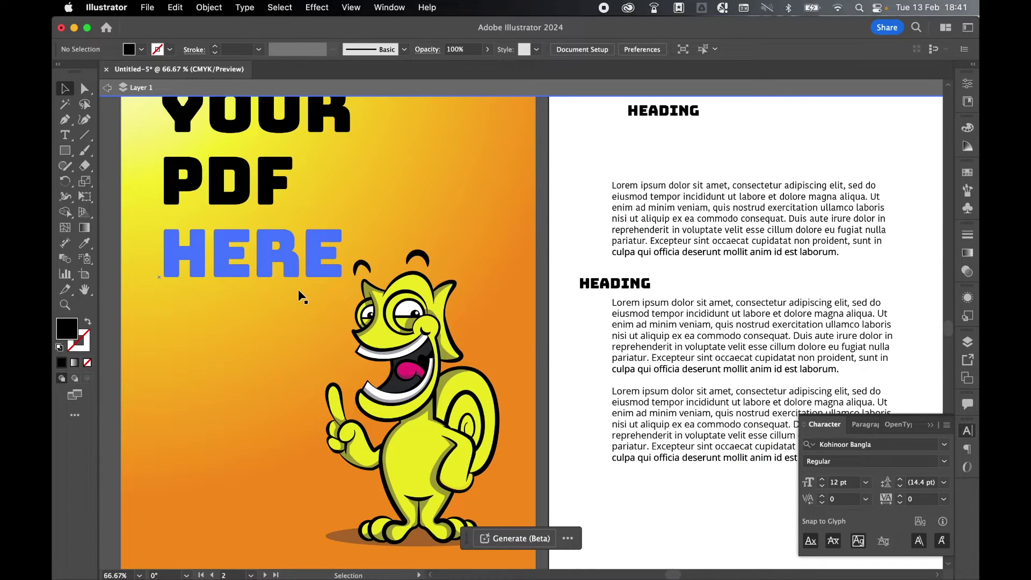
{"action": "scroll", "coordinate": [299, 296], "scroll_direction": "left", "scroll_amount": 5}
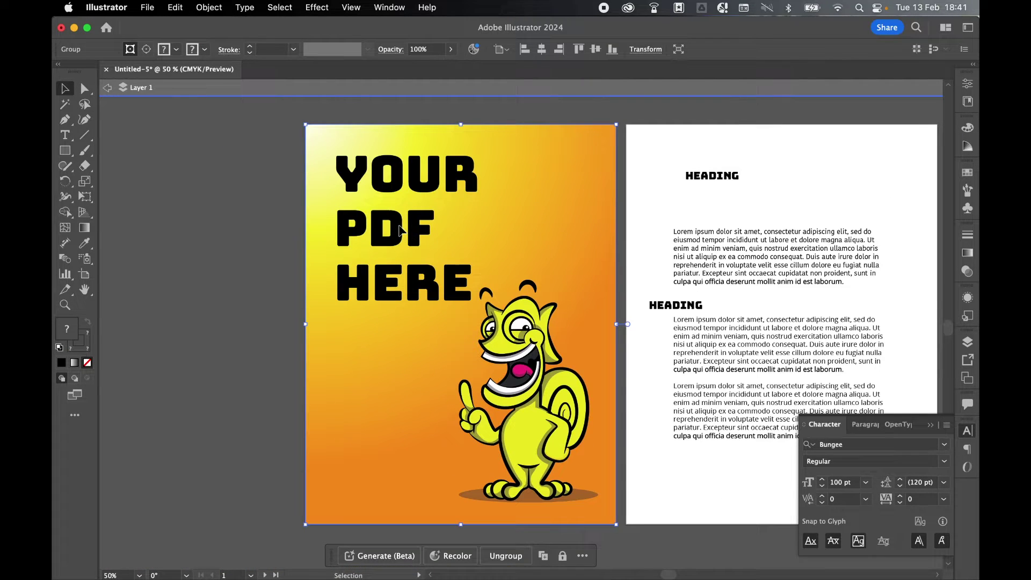
{"action": "double_click", "coordinate": [400, 230]}
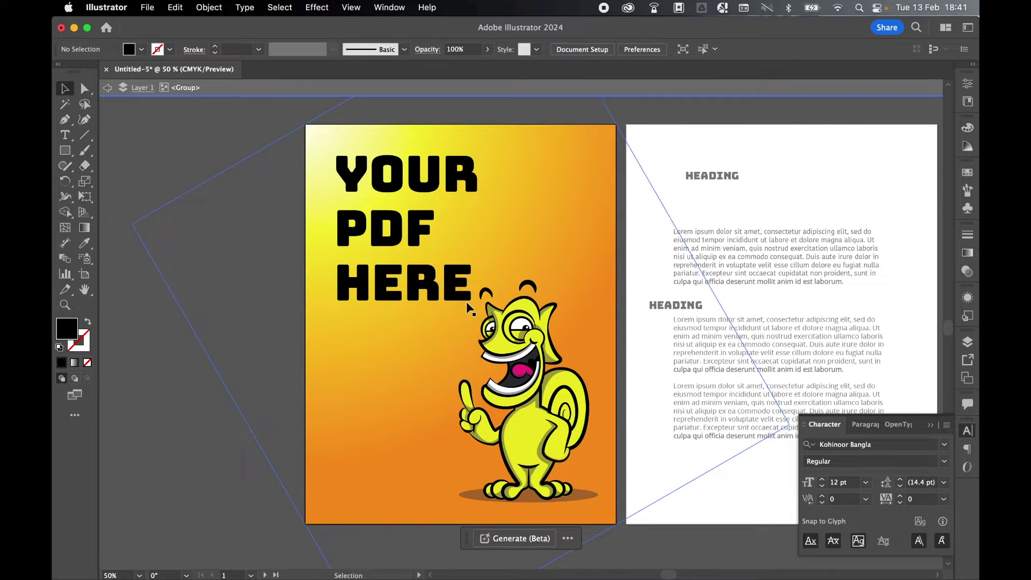
{"action": "double_click", "coordinate": [495, 296]}
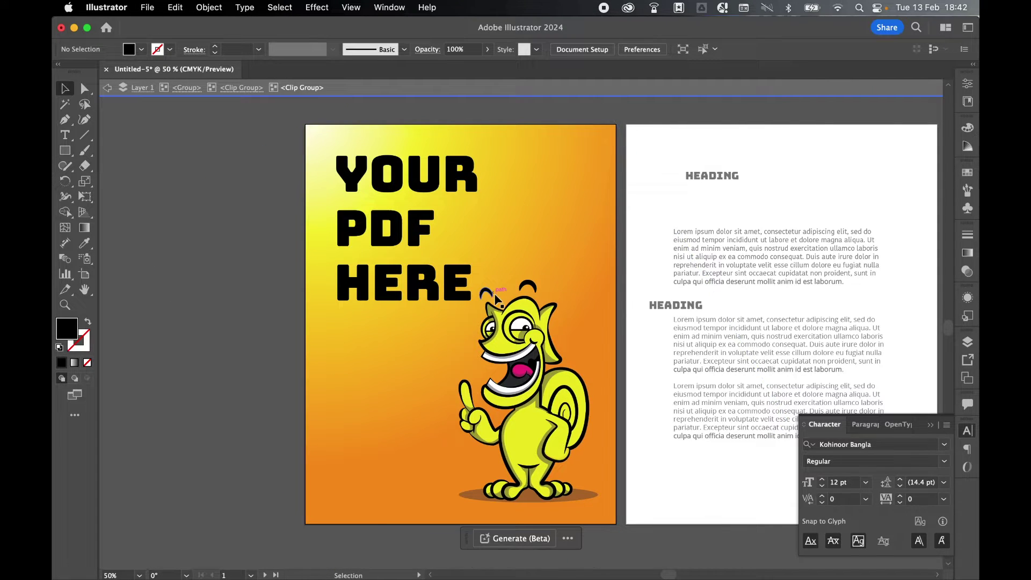
Move the chameleon up and YOUR, PDF, HERE down-left, then undo back to the original layout.
{"action": "left_click_drag", "start_coordinate": [495, 296], "coordinate": [504, 236]}
{"action": "left_click_drag", "start_coordinate": [404, 299], "coordinate": [382, 334]}
{"action": "left_click_drag", "start_coordinate": [424, 231], "coordinate": [412, 262]}
{"action": "left_click_drag", "start_coordinate": [440, 185], "coordinate": [416, 215]}
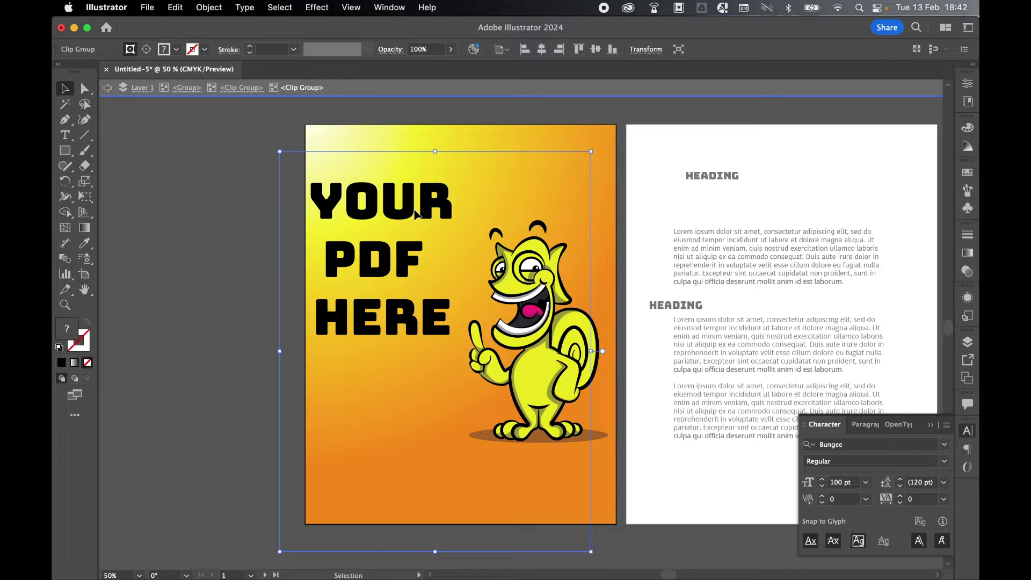
{"action": "key", "text": "a"}
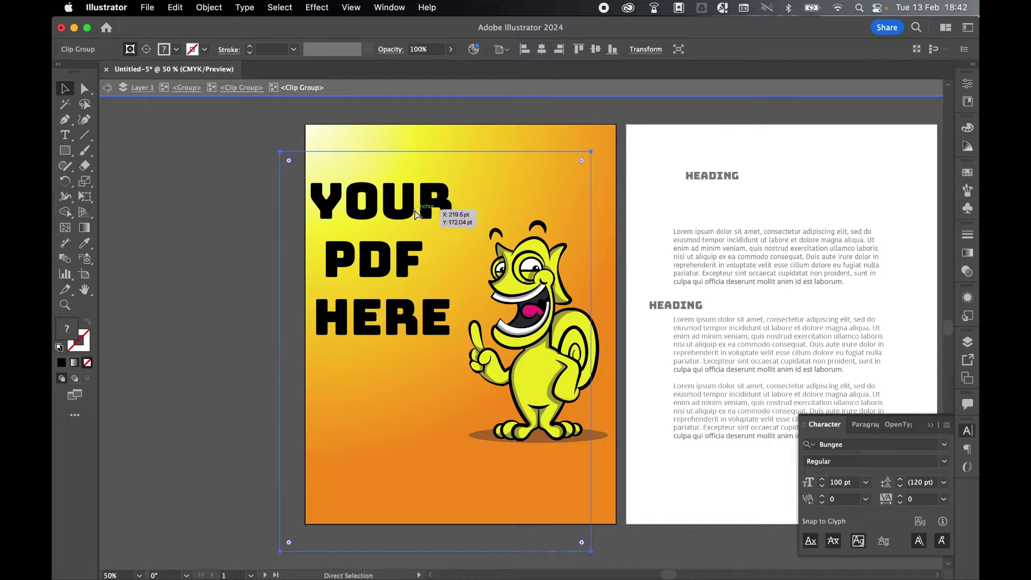
{"action": "key", "text": "super+z"}
{"action": "key", "text": "super+z"}
{"action": "key", "text": "super+z"}
{"action": "key", "text": "super+z"}
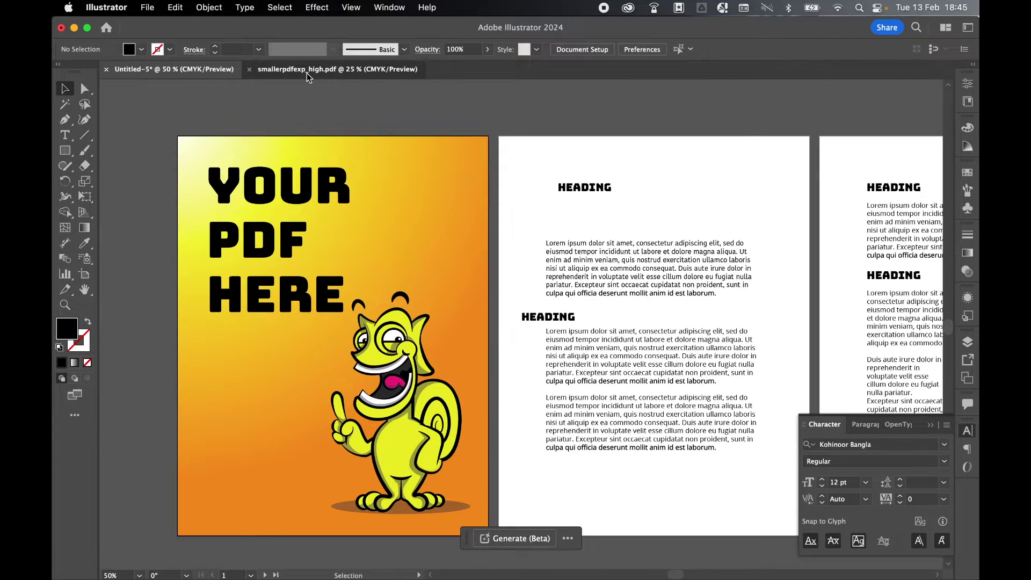
Save smallerpdfexp_high.pdf to the computer in Adobe PDF format as smallerpdfexp_high2.pdf.
{"action": "key", "text": "super+alt+0"}
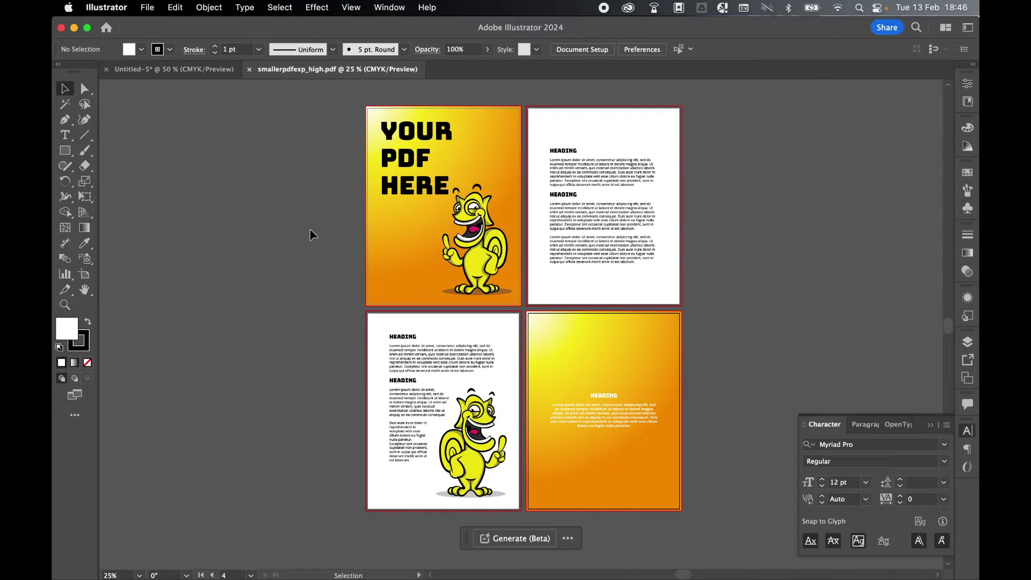
{"action": "left_click", "coordinate": [147, 7]}
{"action": "left_click", "coordinate": [187, 147]}
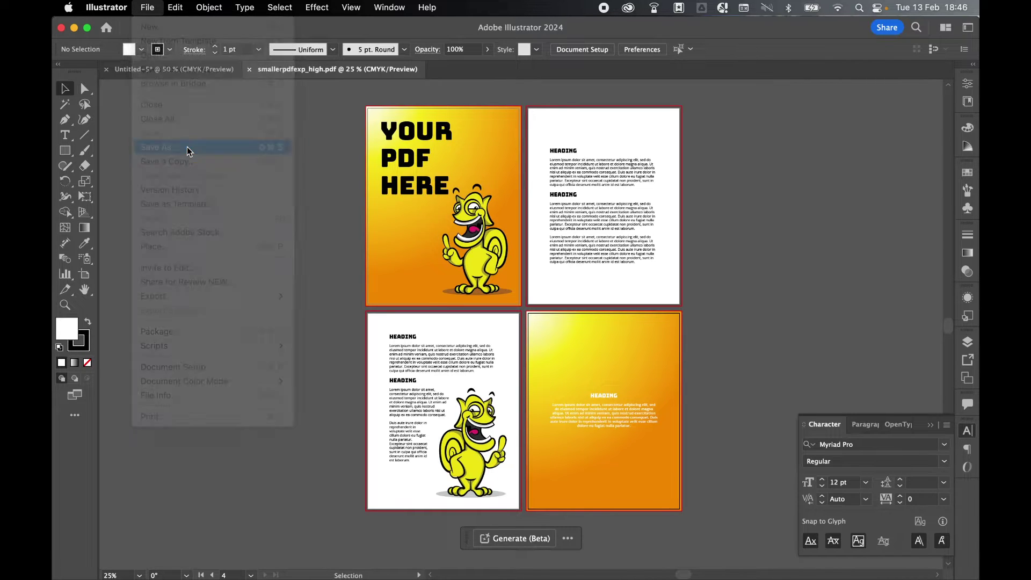
{"action": "left_click", "coordinate": [586, 432]}
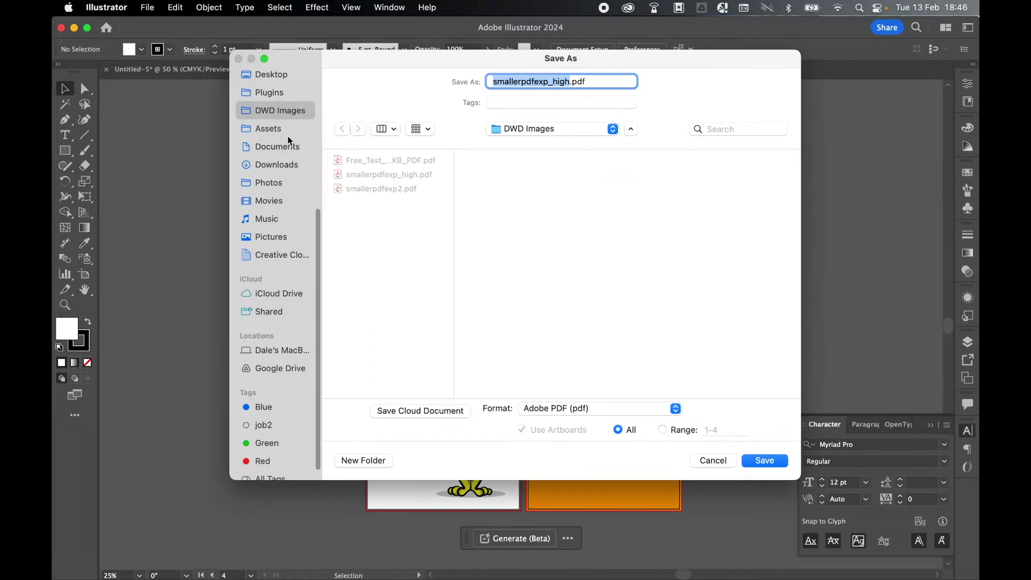
{"action": "left_click", "coordinate": [559, 407]}
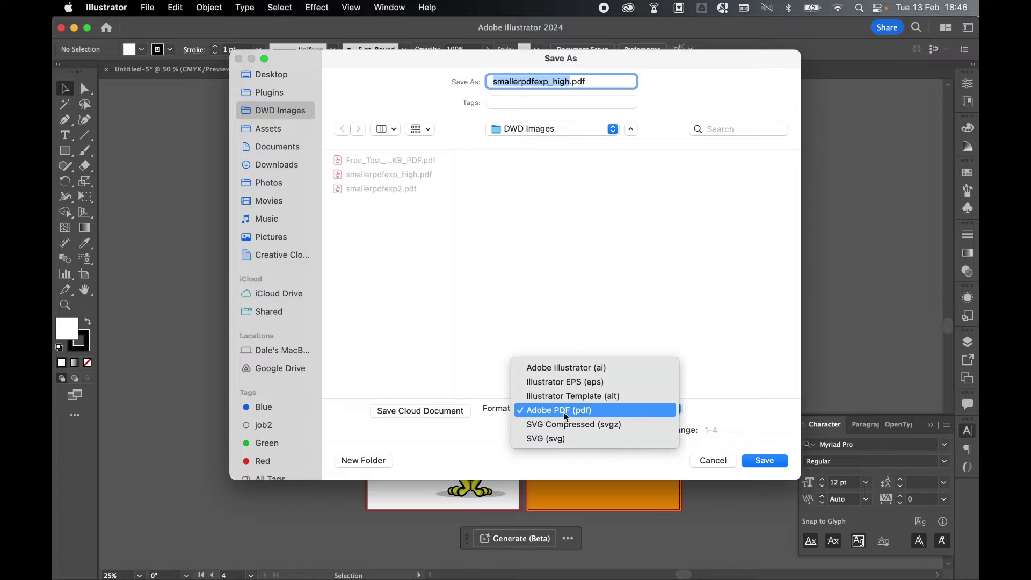
{"action": "left_click", "coordinate": [566, 412]}
{"action": "left_click", "coordinate": [568, 81]}
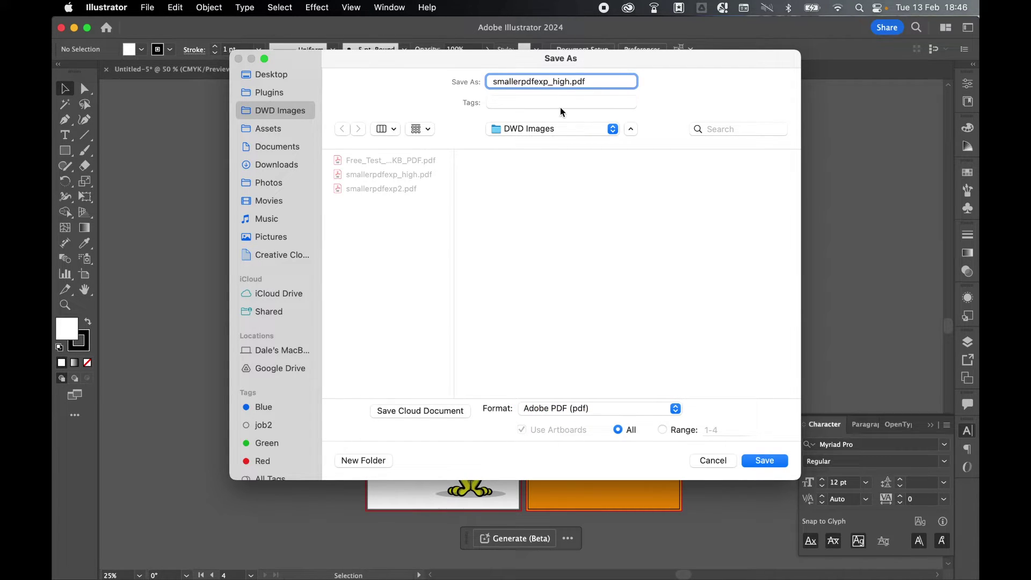
{"action": "type", "text": "2"}
{"action": "left_click", "coordinate": [765, 461]}
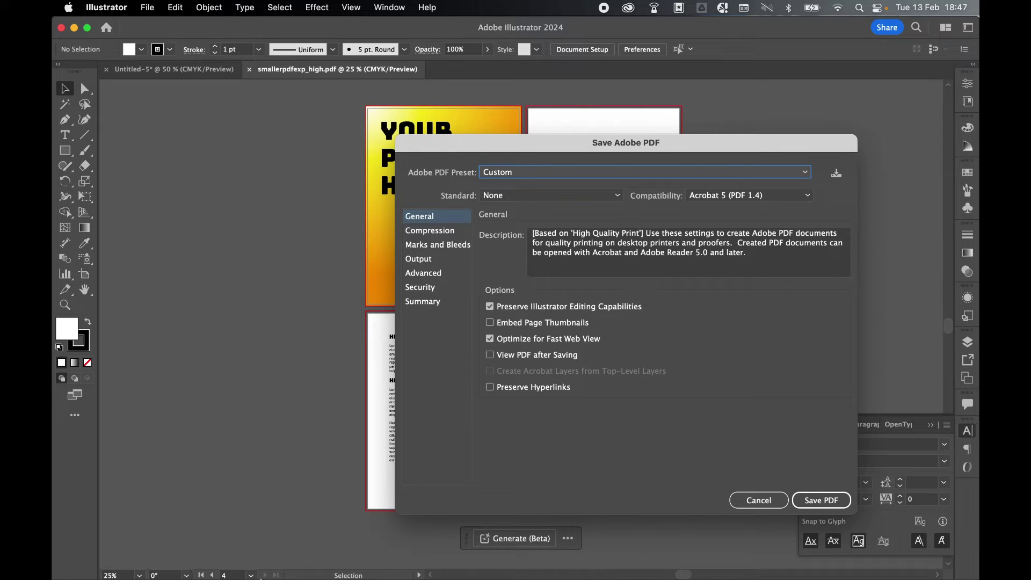
In Finder, check the file sizes of smallerpdfexp_high.pdf and smallerpdfexp2.pdf (180 KB).
{"action": "mouse_move", "coordinate": [180, 553]}
{"action": "left_click", "coordinate": [112, 559]}
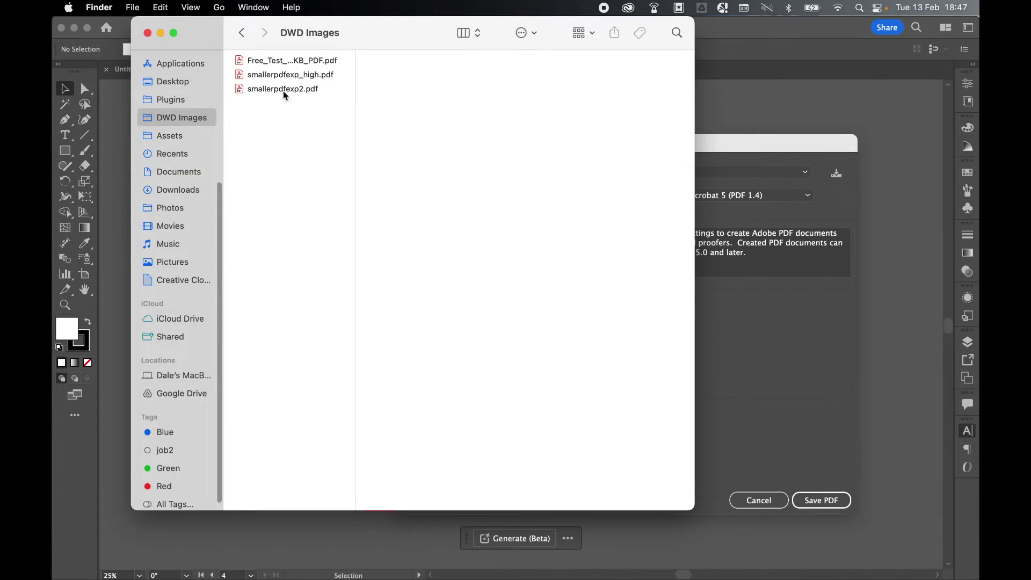
{"action": "left_click", "coordinate": [325, 81]}
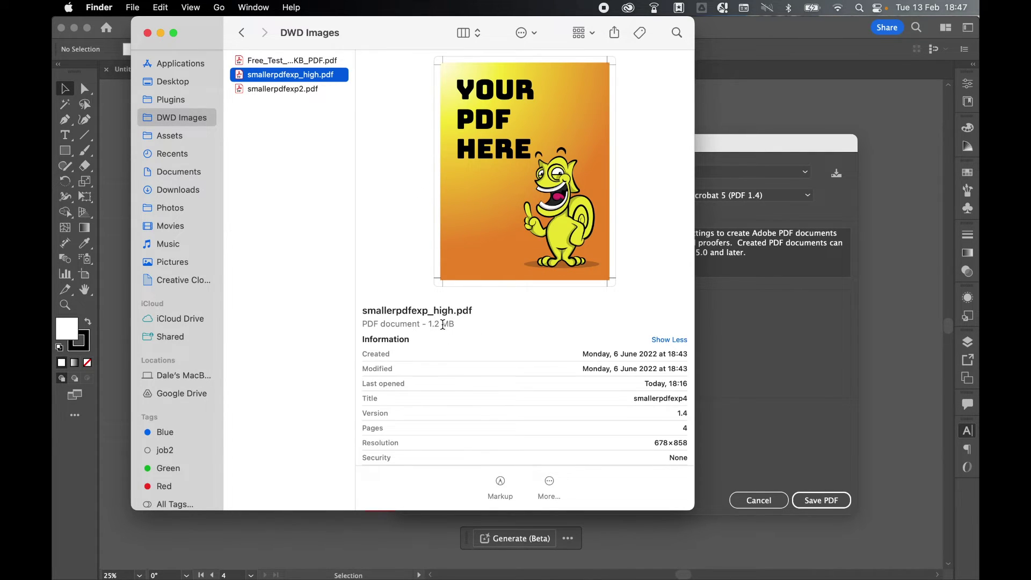
{"action": "key", "text": "Down"}
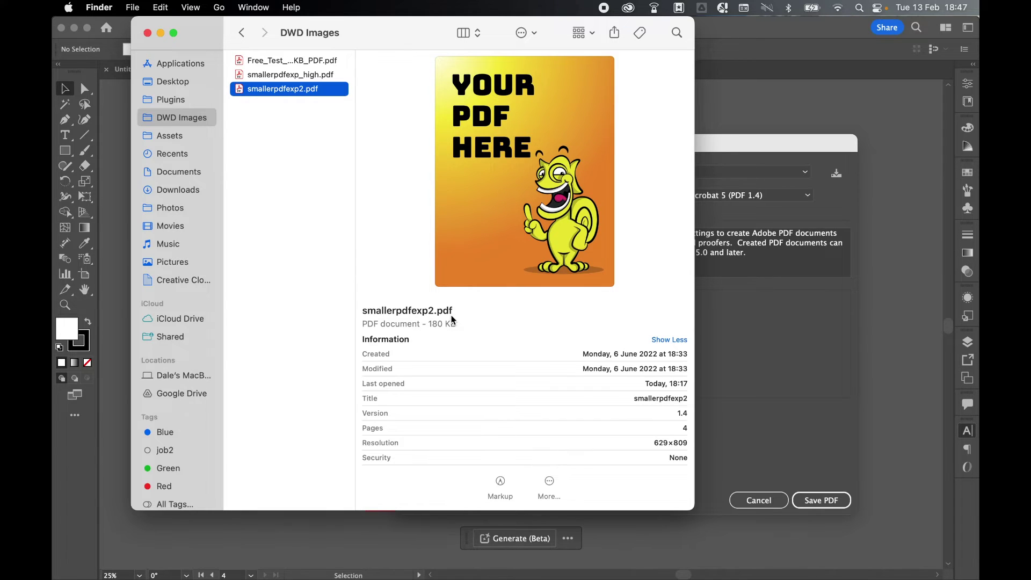
{"action": "left_click", "coordinate": [147, 33]}
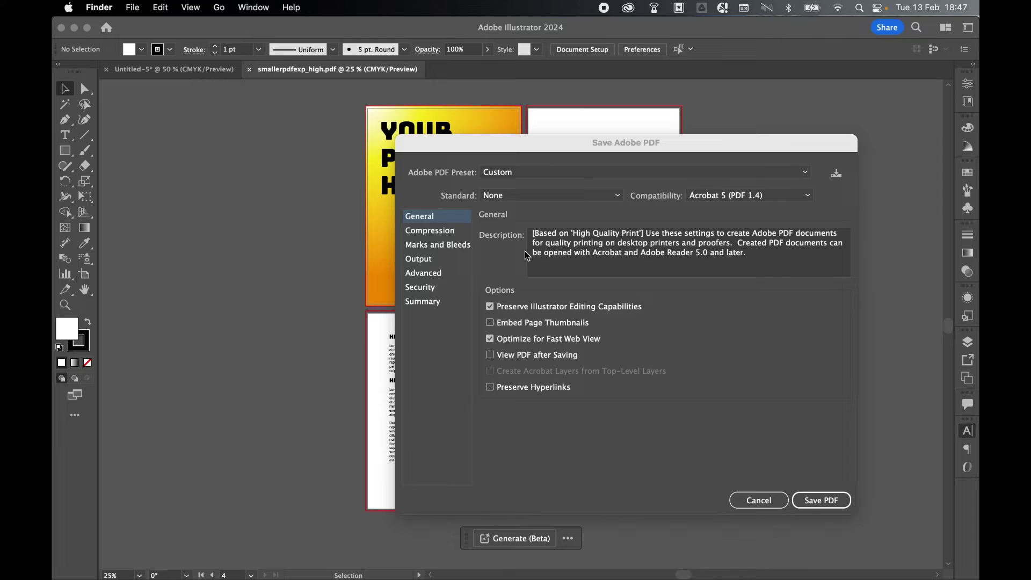
Cancel the Save Adobe PDF dialog and return to the Untitled-5 document.
{"action": "left_click", "coordinate": [825, 501]}
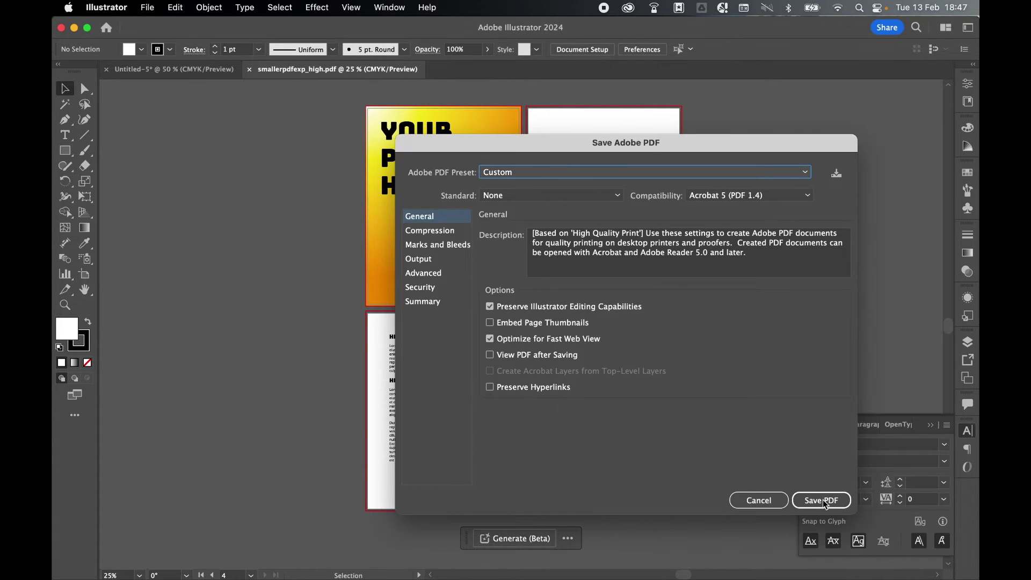
{"action": "left_click", "coordinate": [752, 502]}
{"action": "left_click", "coordinate": [177, 69]}
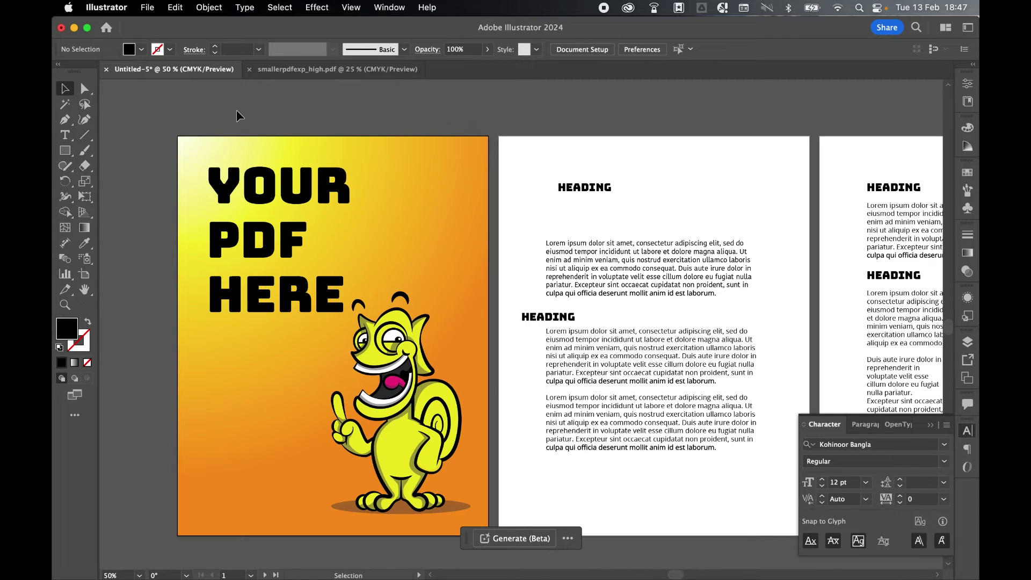